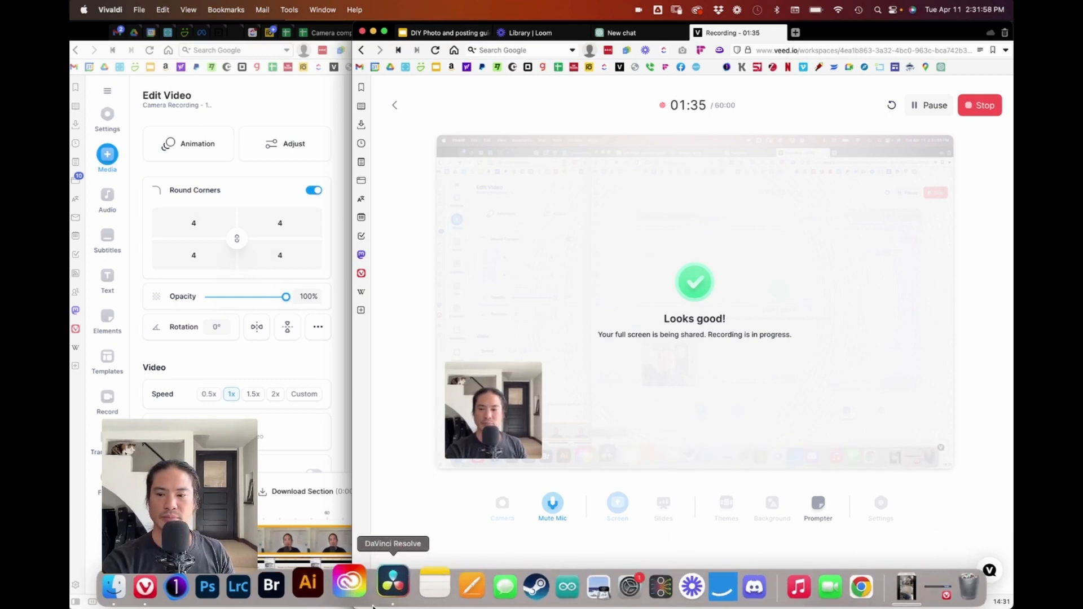
Step: Switch to Finder, reposition the Desktop window and open the Downloads folder, selecting IMG_1859.MP4
{"action": "left_click", "coordinate": [139, 588]}
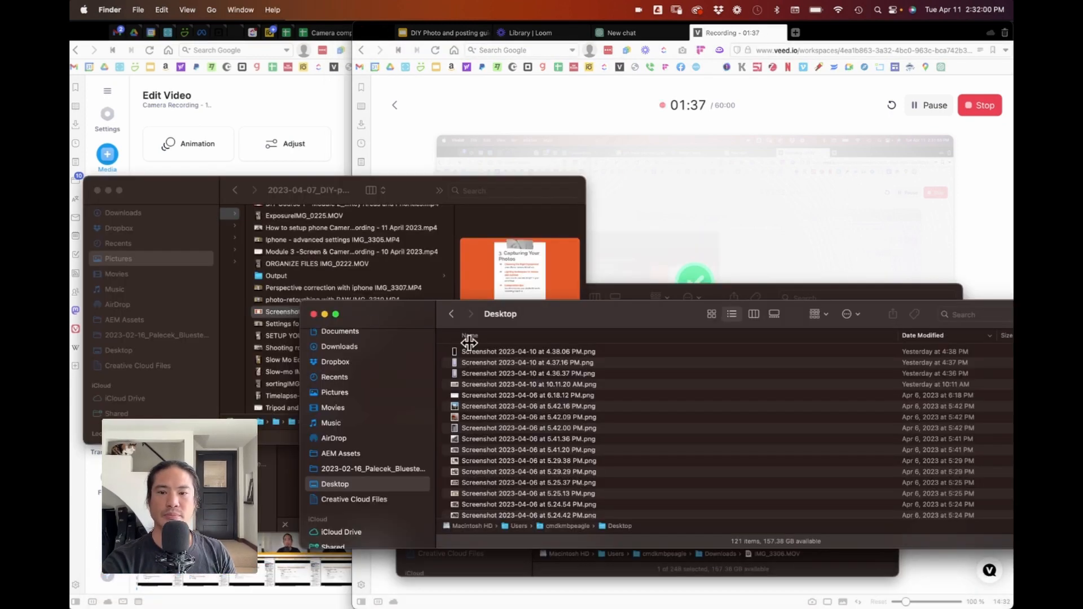
{"action": "left_click_drag", "start_coordinate": [382, 318], "coordinate": [239, 288]}
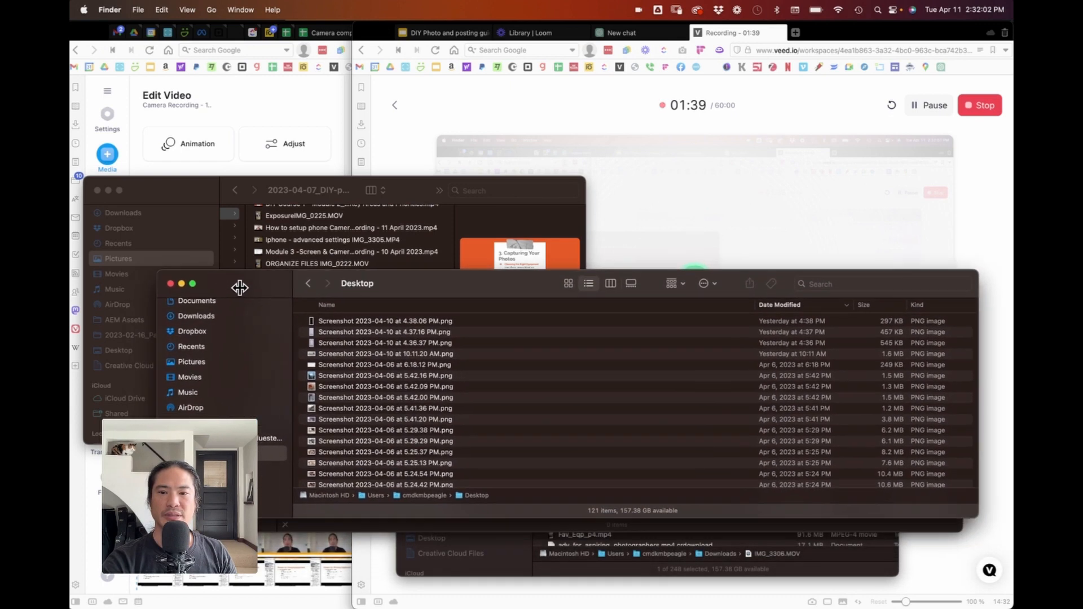
{"action": "left_click", "coordinate": [211, 317]}
{"action": "left_click", "coordinate": [384, 320]}
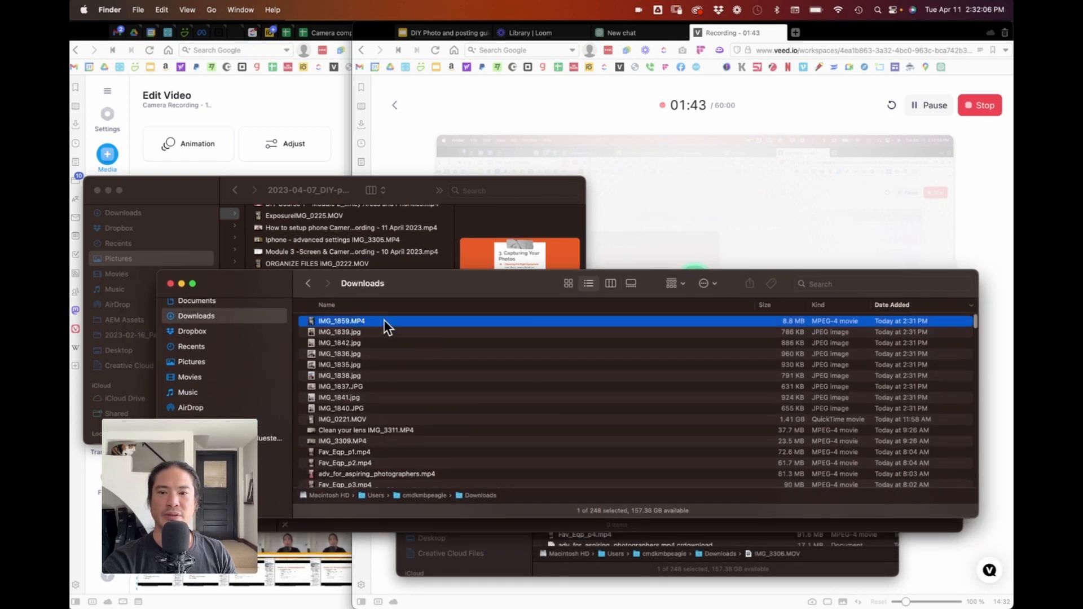
Step: Preview the newly downloaded video and kitchen photos one by one with Quick Look
{"action": "key", "text": "space"}
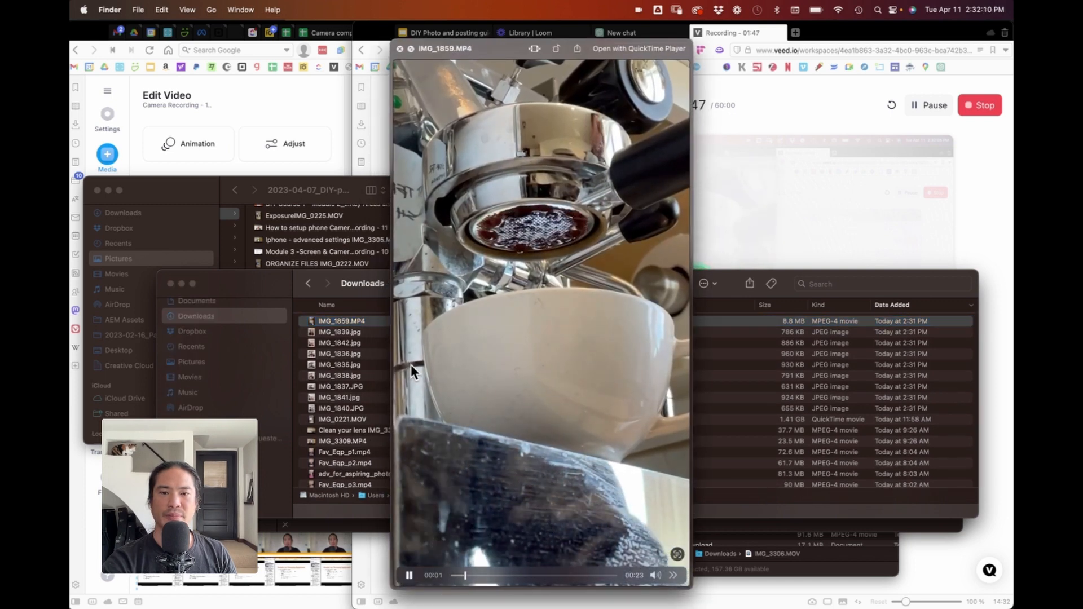
{"action": "key", "text": "space"}
{"action": "left_click", "coordinate": [370, 327]}
{"action": "key", "text": "space"}
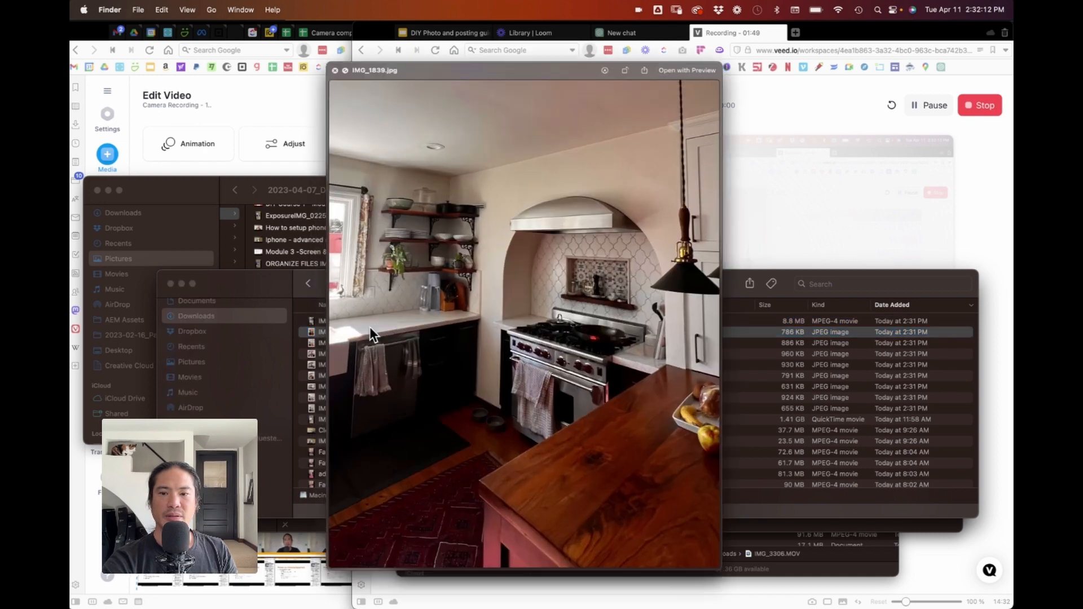
{"action": "key", "text": "Down"}
{"action": "key", "text": "Down"}
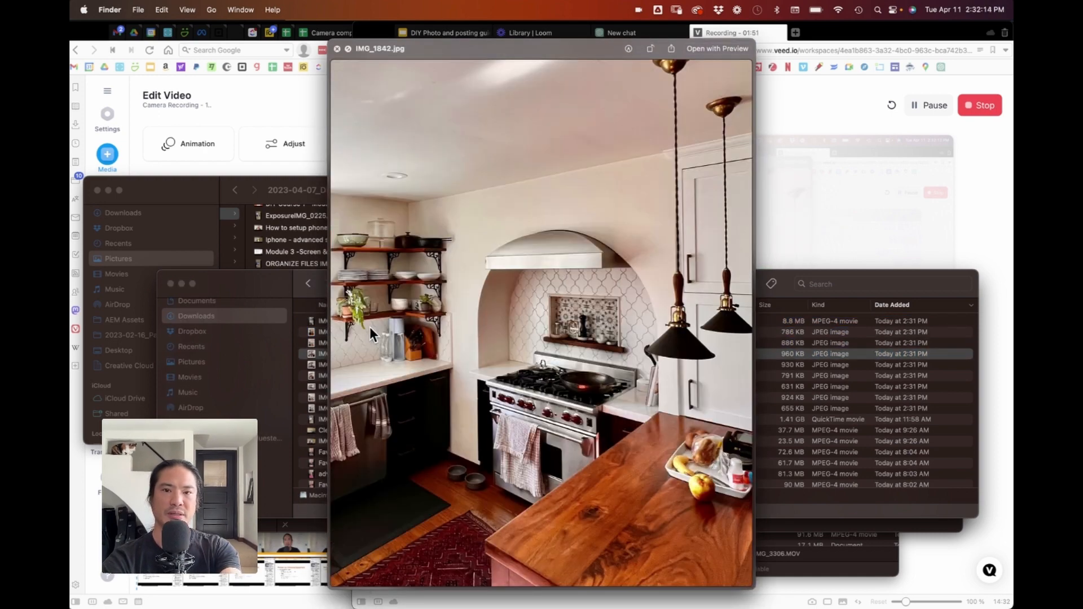
{"action": "key", "text": "Down"}
{"action": "key", "text": "Down"}
{"action": "key", "text": "Down"}
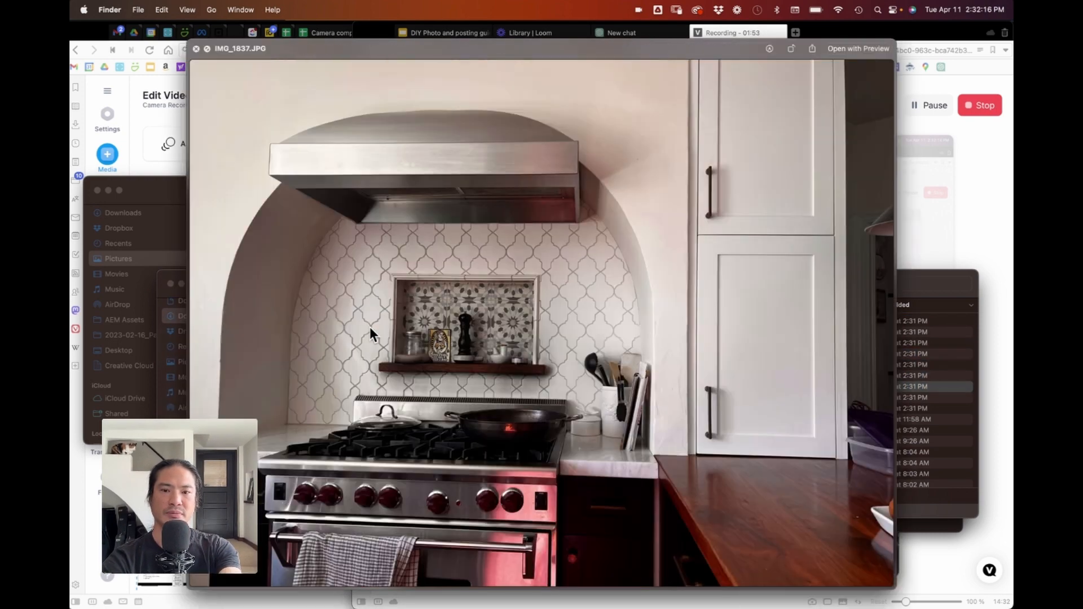
{"action": "key", "text": "Down"}
{"action": "key", "text": "Down"}
{"action": "key", "text": "Down"}
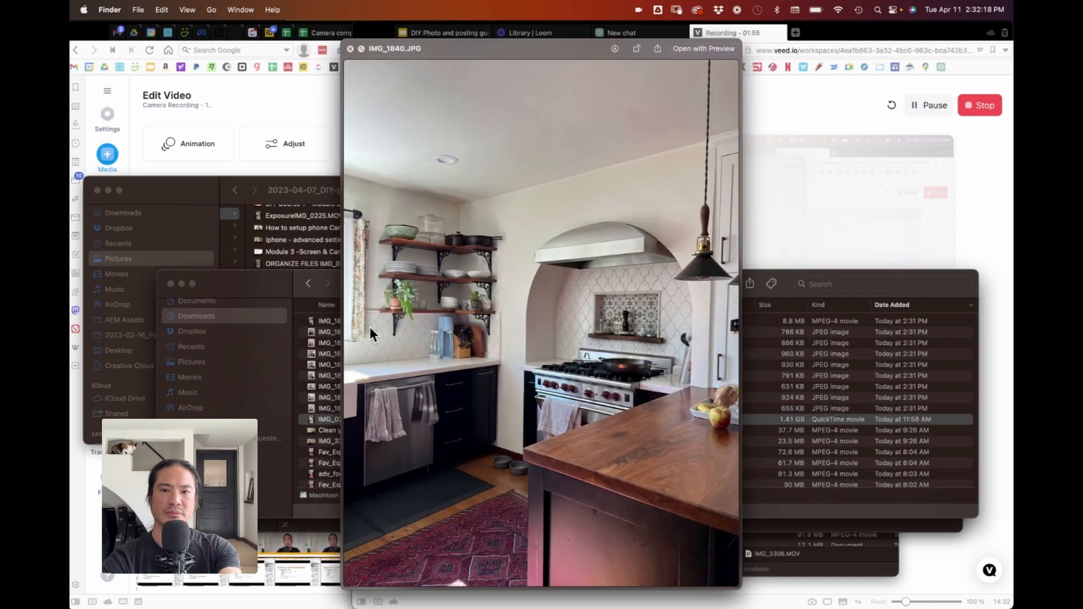
{"action": "key", "text": "Up"}
{"action": "key", "text": "Up"}
{"action": "key", "text": "Up"}
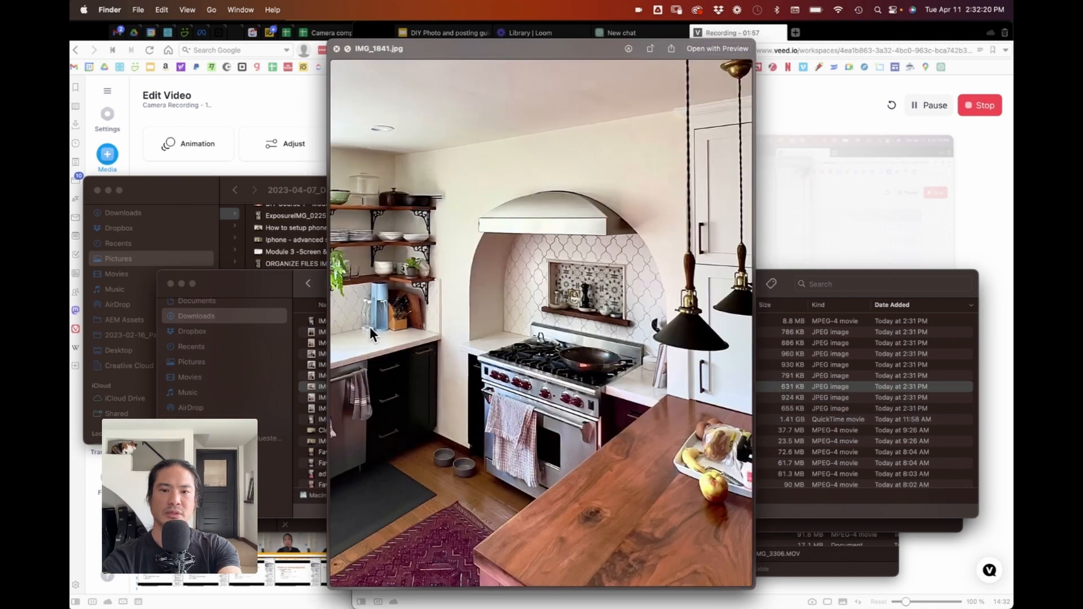
{"action": "key", "text": "Up"}
{"action": "key", "text": "Up"}
{"action": "key", "text": "Up"}
{"action": "key", "text": "Up"}
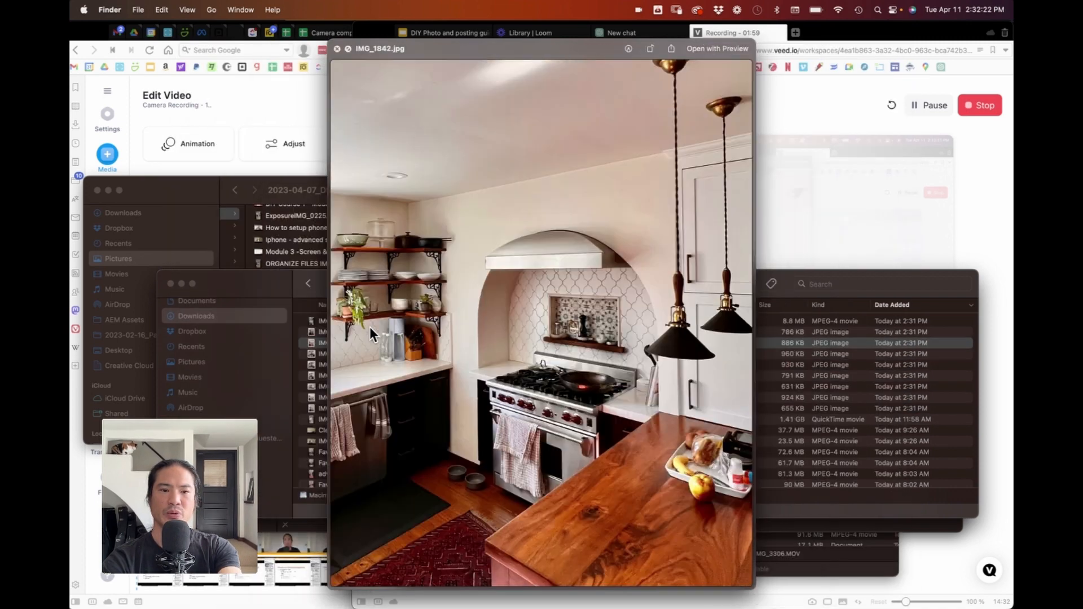
{"action": "key", "text": "Up"}
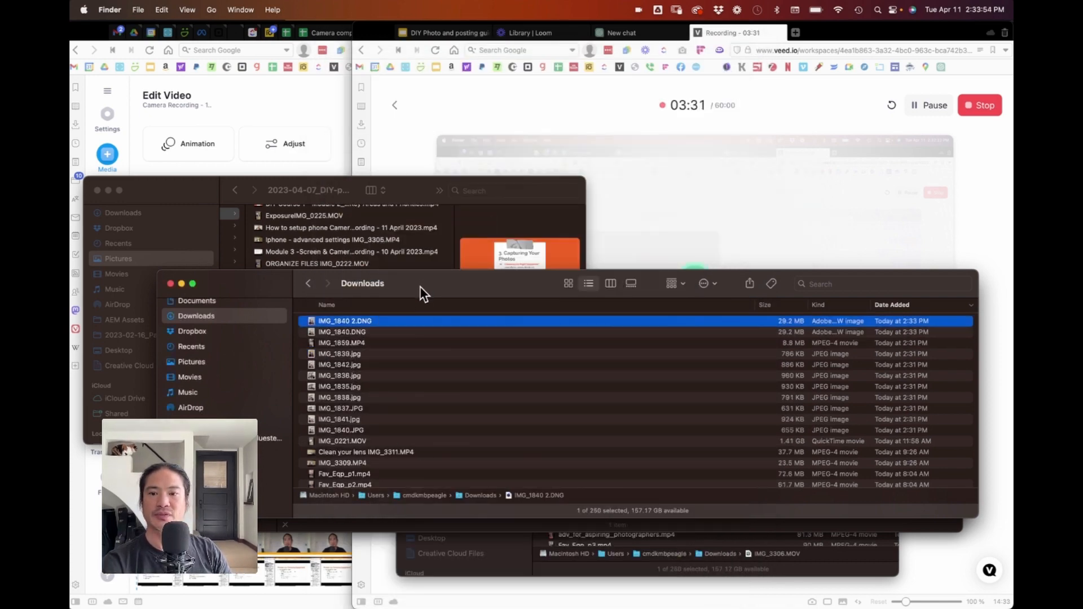
Step: Select the 11 newest downloaded files and group them into a new folder named Test
{"action": "left_click", "coordinate": [382, 431], "text": "shift"}
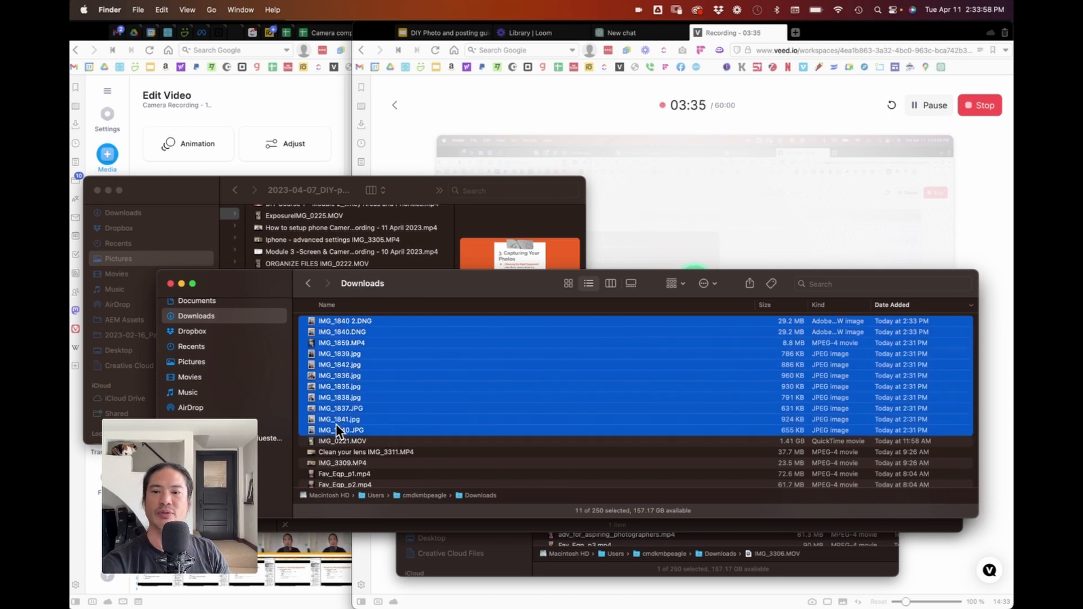
{"action": "right_click", "coordinate": [337, 386]}
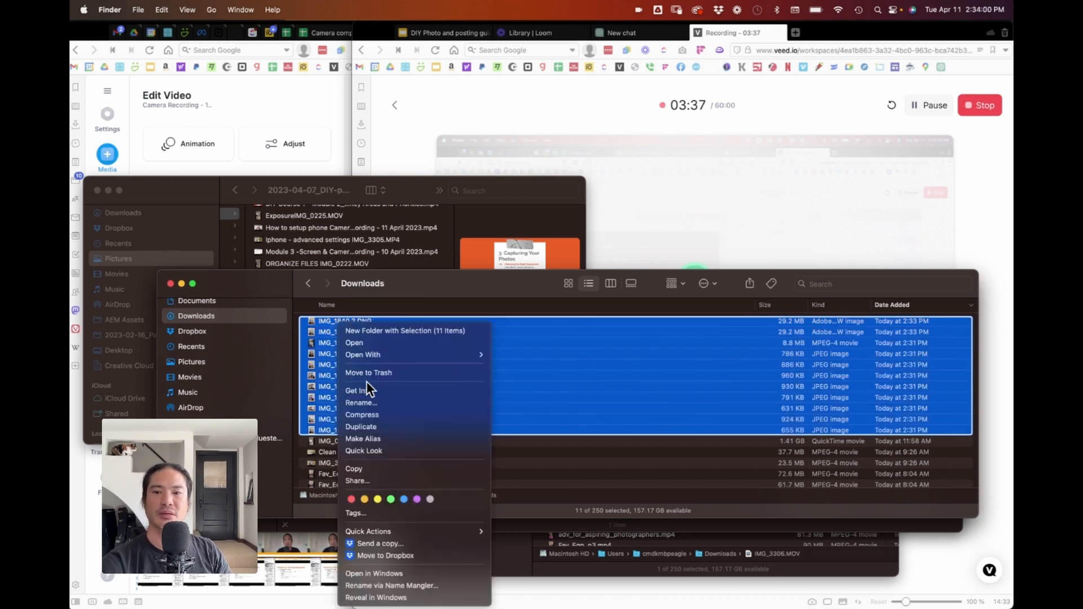
{"action": "left_click", "coordinate": [397, 333]}
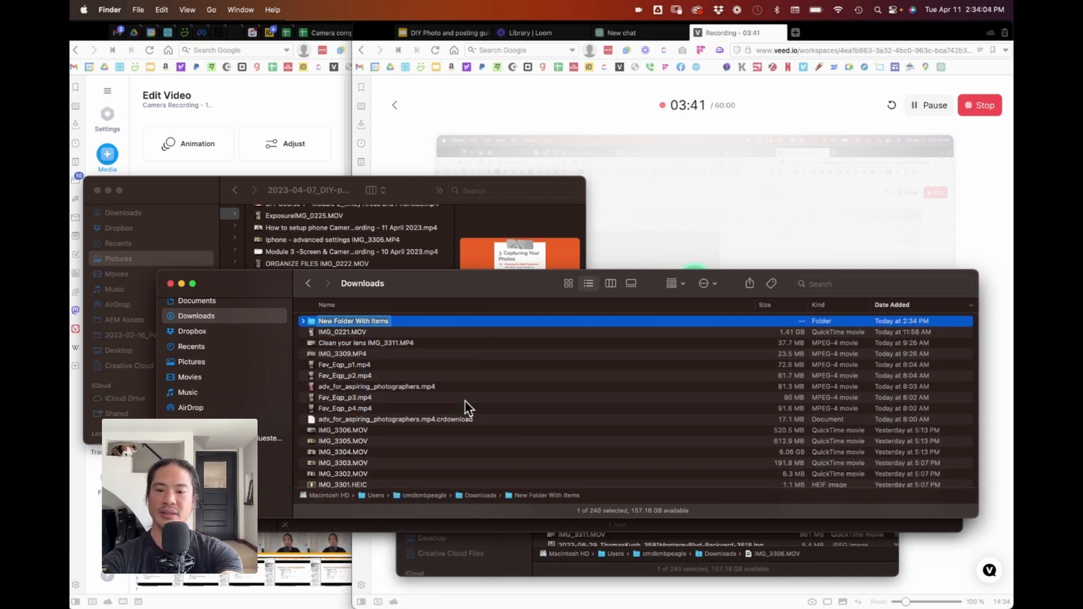
{"action": "type", "text": "Test"}
{"action": "key", "text": "Return"}
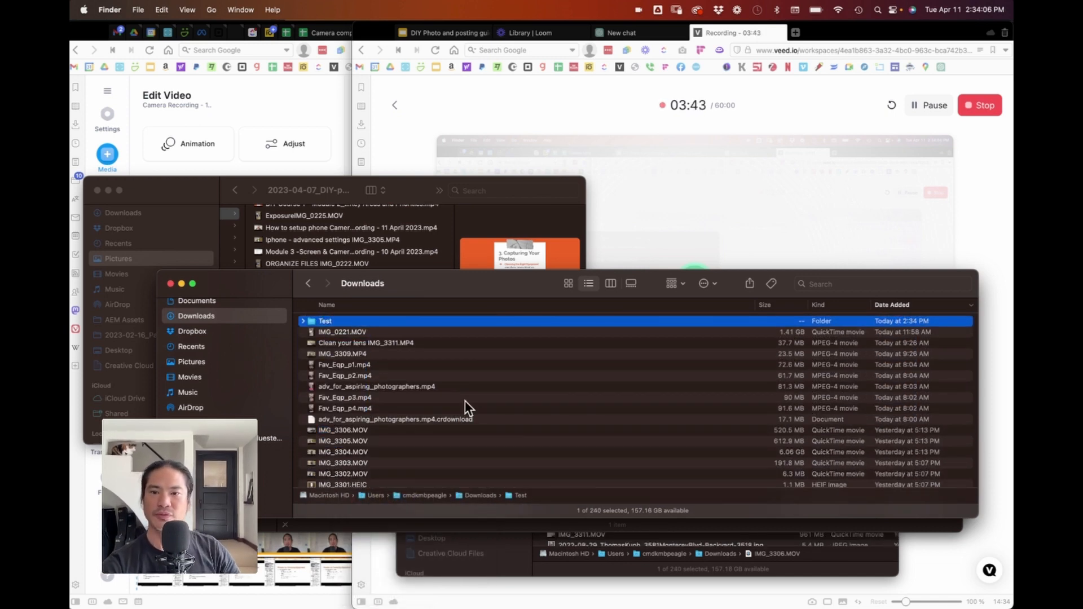
Step: Move the Test folder from Downloads into the Pictures folder
{"action": "left_click_drag", "start_coordinate": [401, 290], "coordinate": [316, 335]}
{"action": "scroll", "coordinate": [252, 265], "scroll_direction": "left", "scroll_amount": 5}
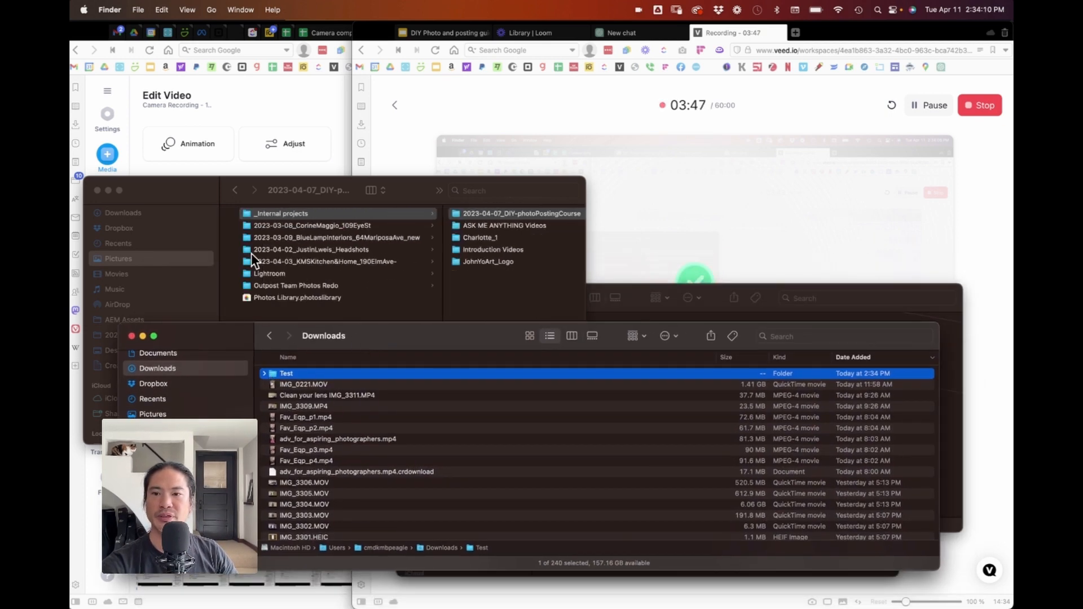
{"action": "left_click_drag", "start_coordinate": [191, 194], "coordinate": [228, 64]}
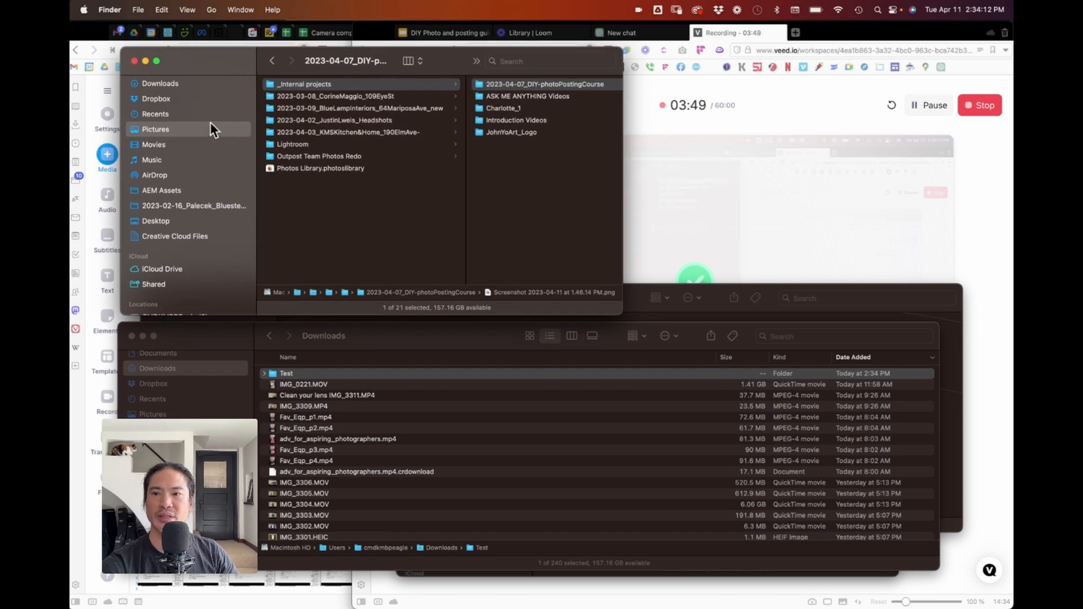
{"action": "left_click", "coordinate": [163, 130]}
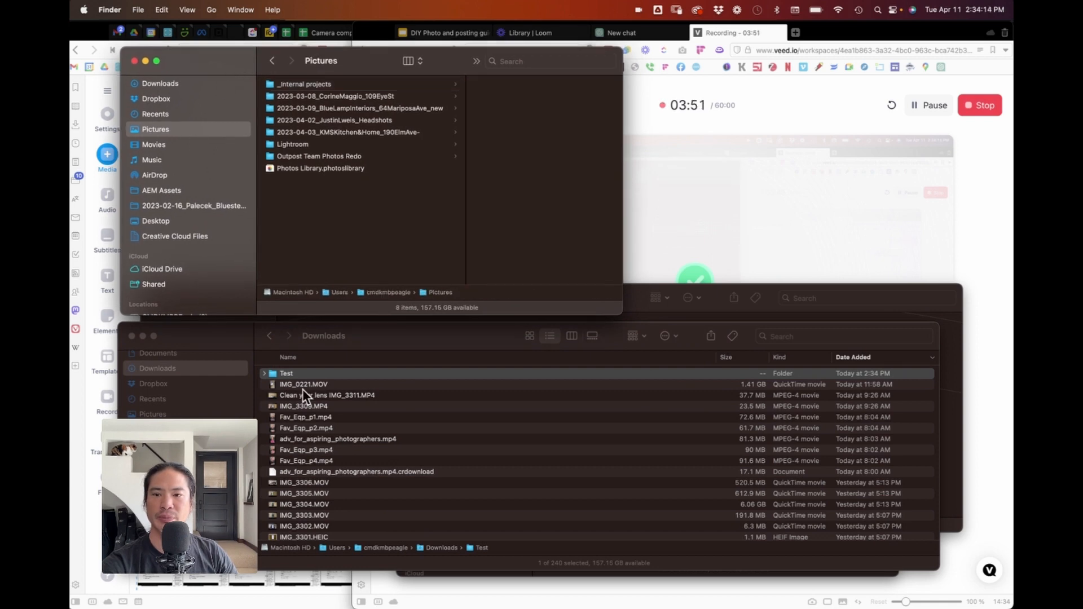
{"action": "left_click_drag", "start_coordinate": [272, 373], "coordinate": [318, 229]}
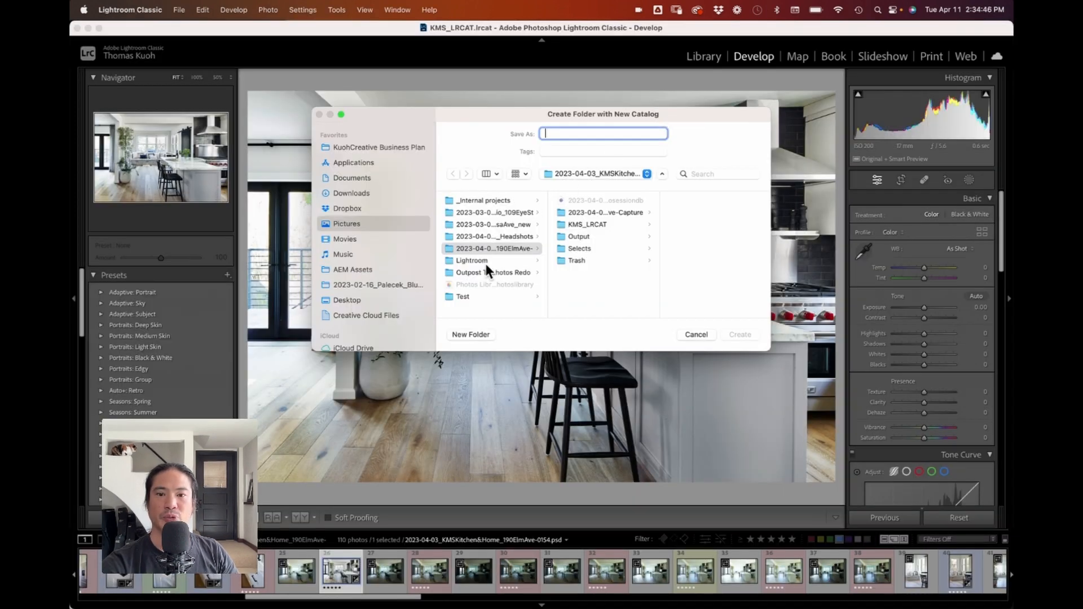
Step: Create a new catalog named Test_LRCAT inside the Test folder in Pictures
{"action": "left_click_drag", "start_coordinate": [547, 312], "coordinate": [609, 312]}
{"action": "left_click", "coordinate": [486, 297]}
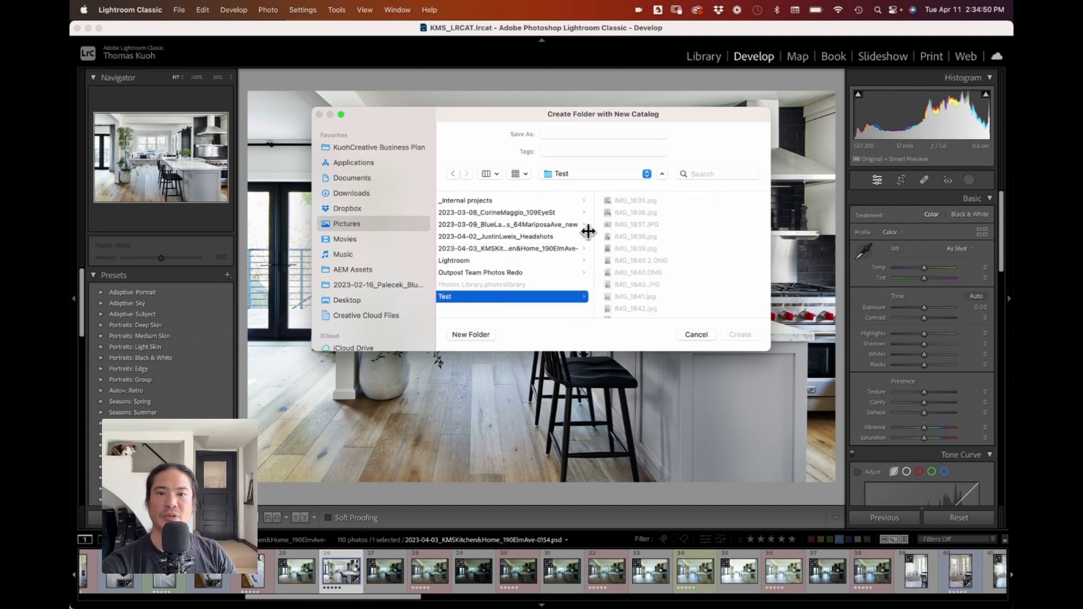
{"action": "left_click", "coordinate": [562, 129]}
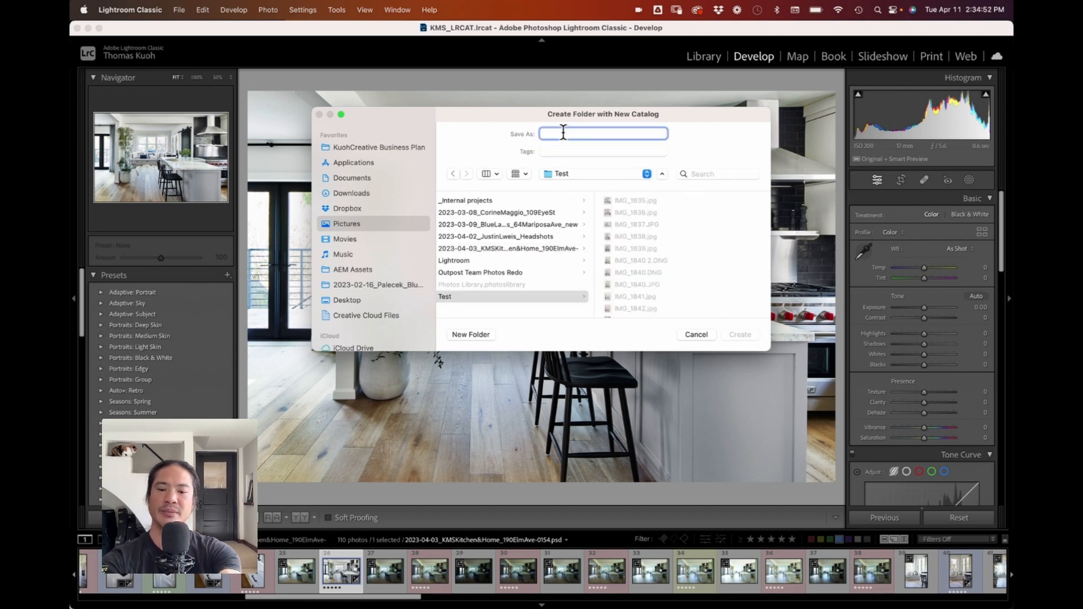
{"action": "type", "text": "Test"}
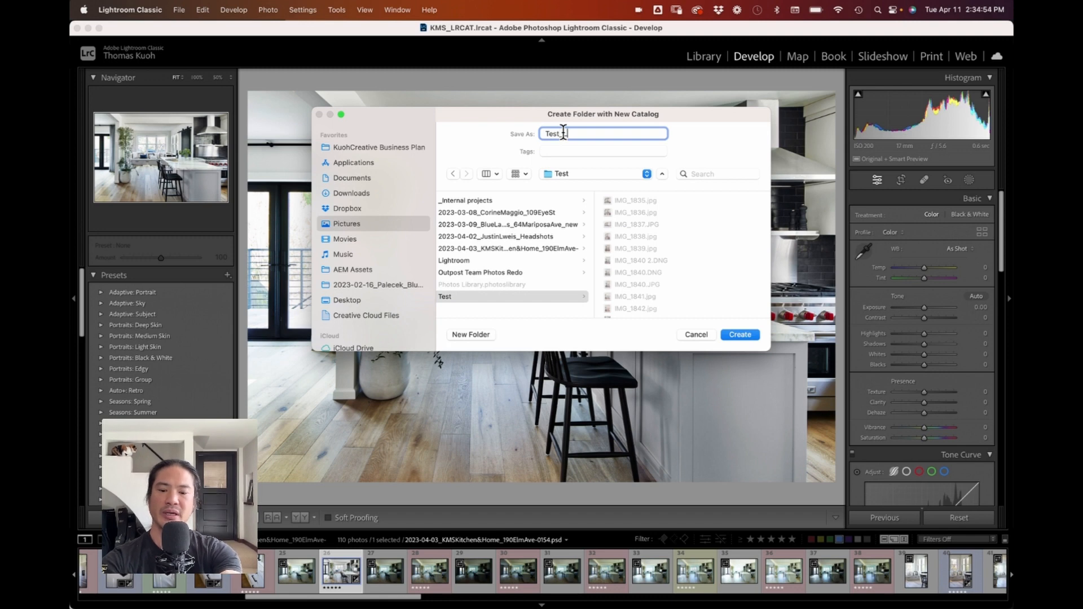
{"action": "type", "text": "_LRCA"}
{"action": "key", "text": "BackSpace"}
{"action": "key", "text": "BackSpace"}
{"action": "type", "text": "RCAT"}
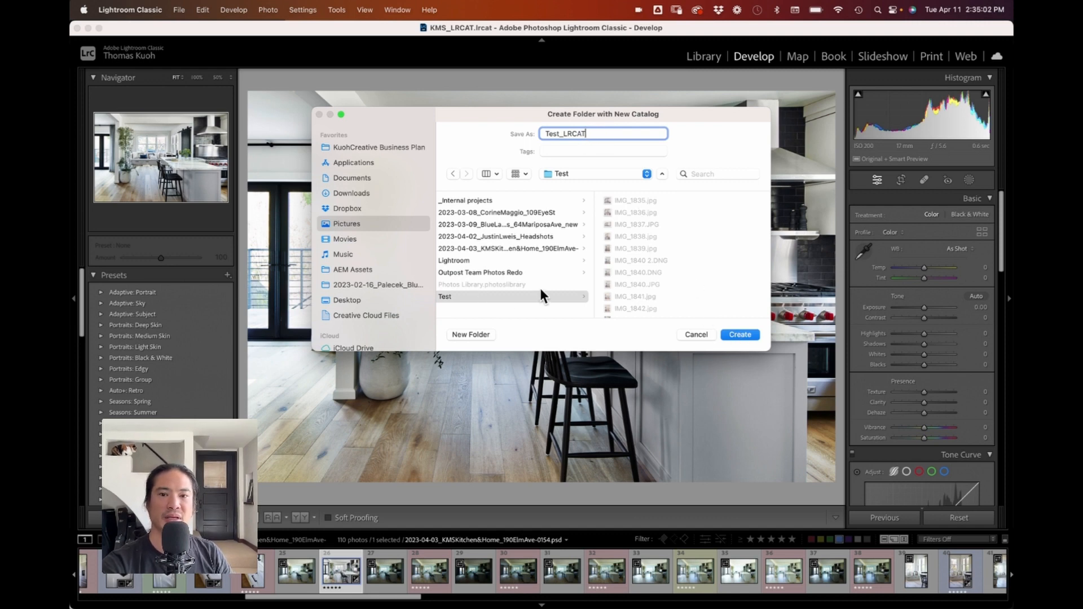
{"action": "left_click", "coordinate": [740, 335]}
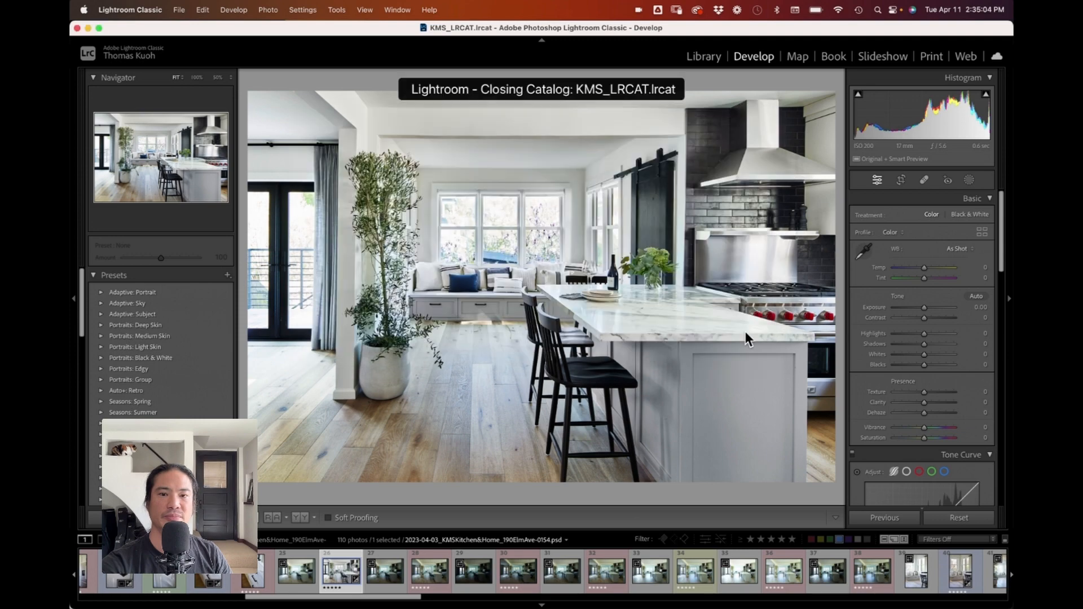
Step: Switch to the Library module of the new catalog and show its side panels
{"action": "left_click", "coordinate": [593, 250]}
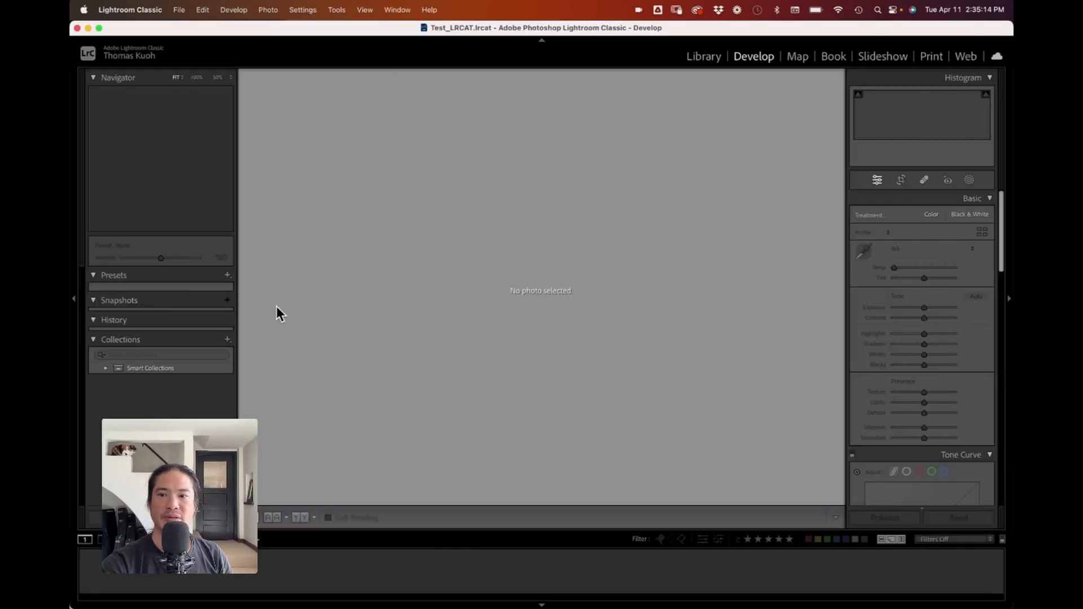
{"action": "key", "text": "super+Tab"}
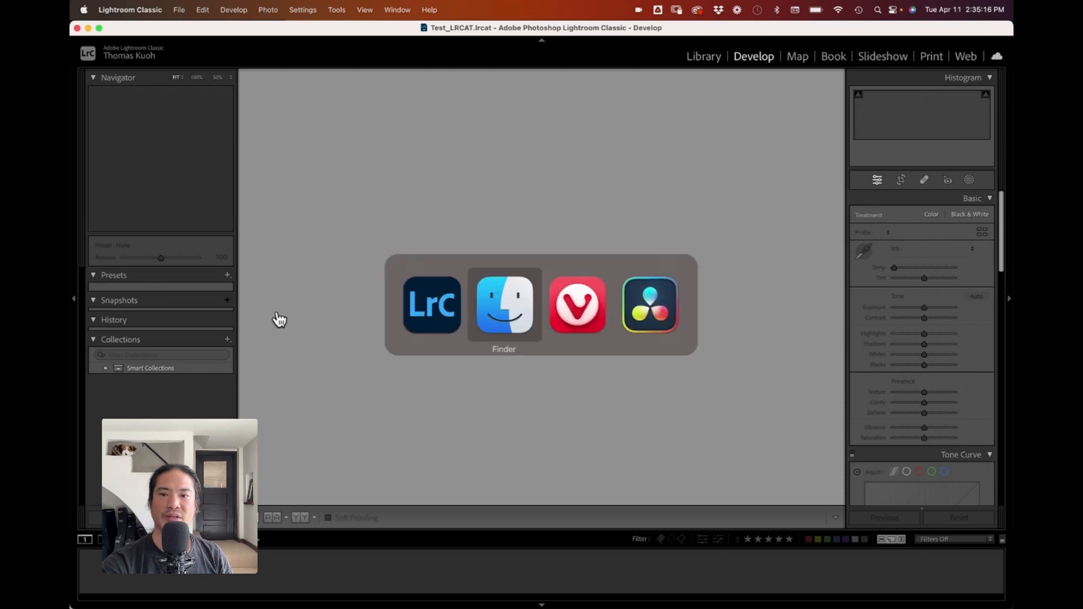
{"action": "key", "text": "super+shift+Tab"}
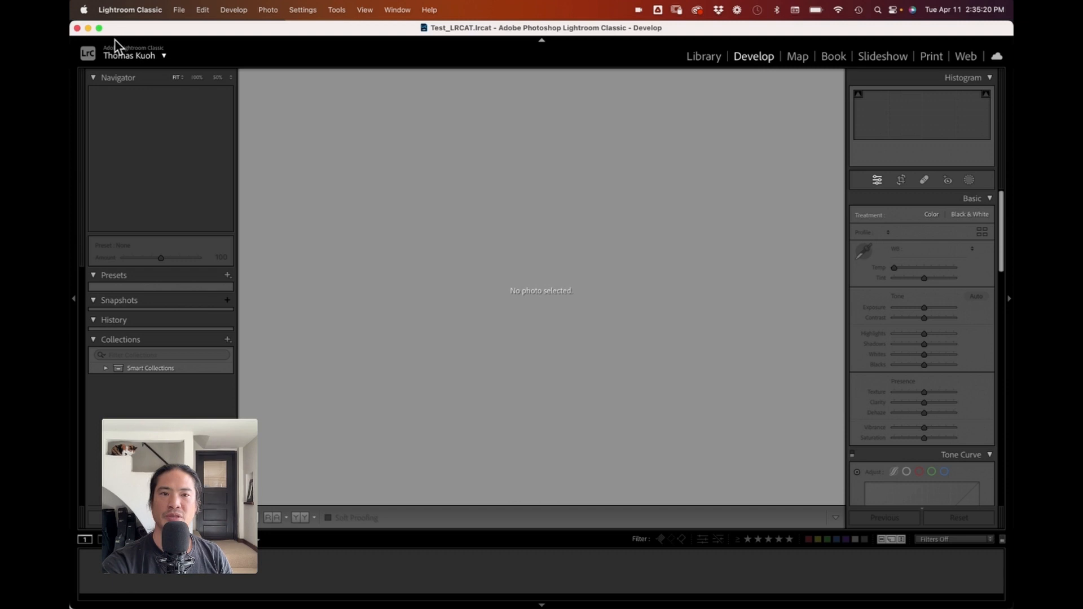
{"action": "left_click", "coordinate": [704, 58]}
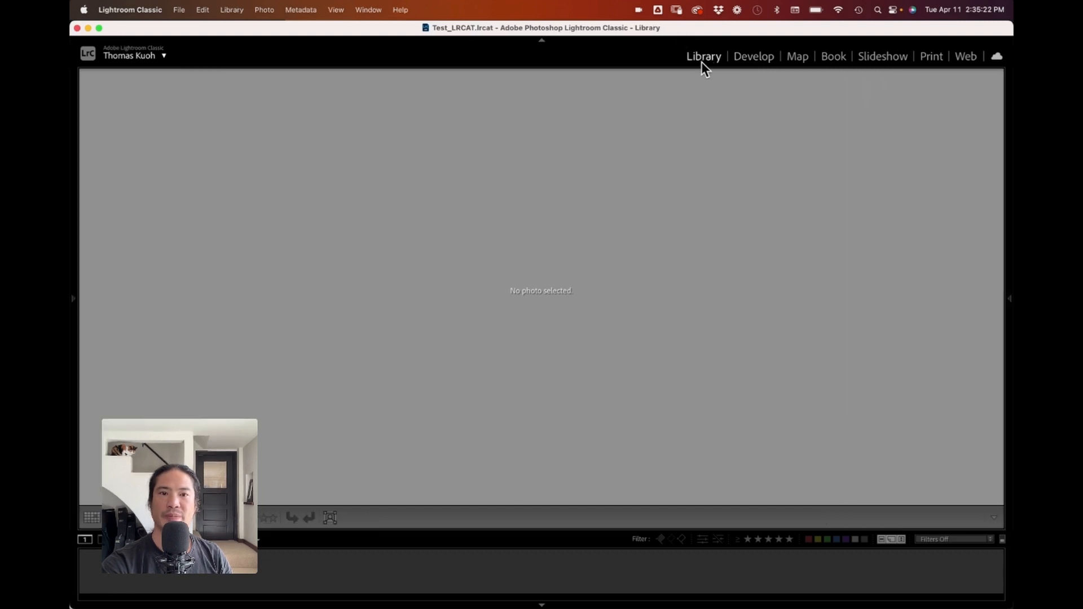
{"action": "key", "text": "Tab"}
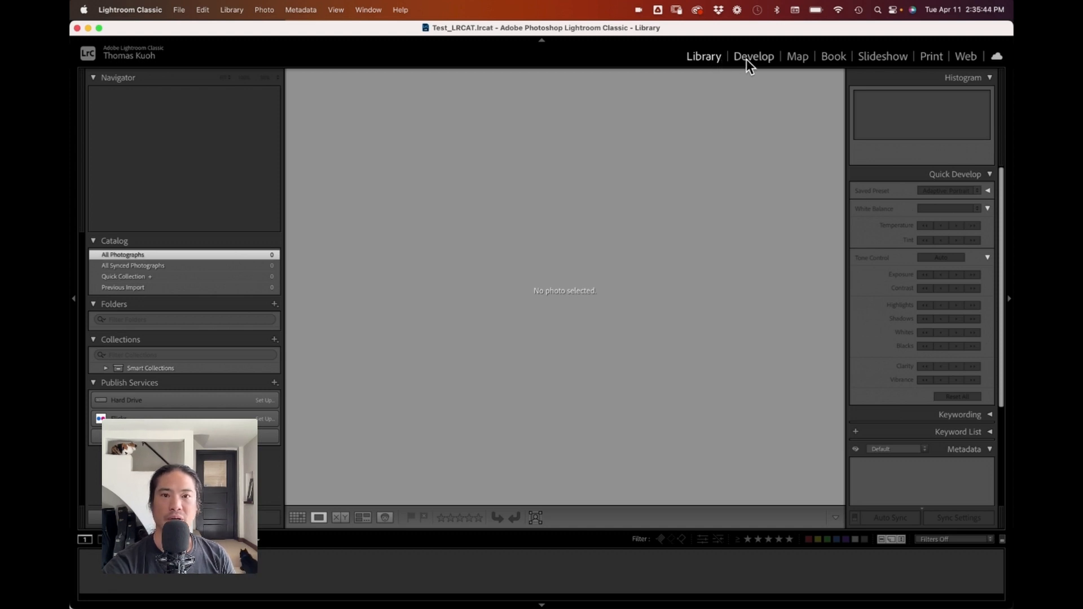
Step: Import the Test folder's photos into the new catalog by bringing the folder from Finder into Lightroom
{"action": "key", "text": "super+Tab"}
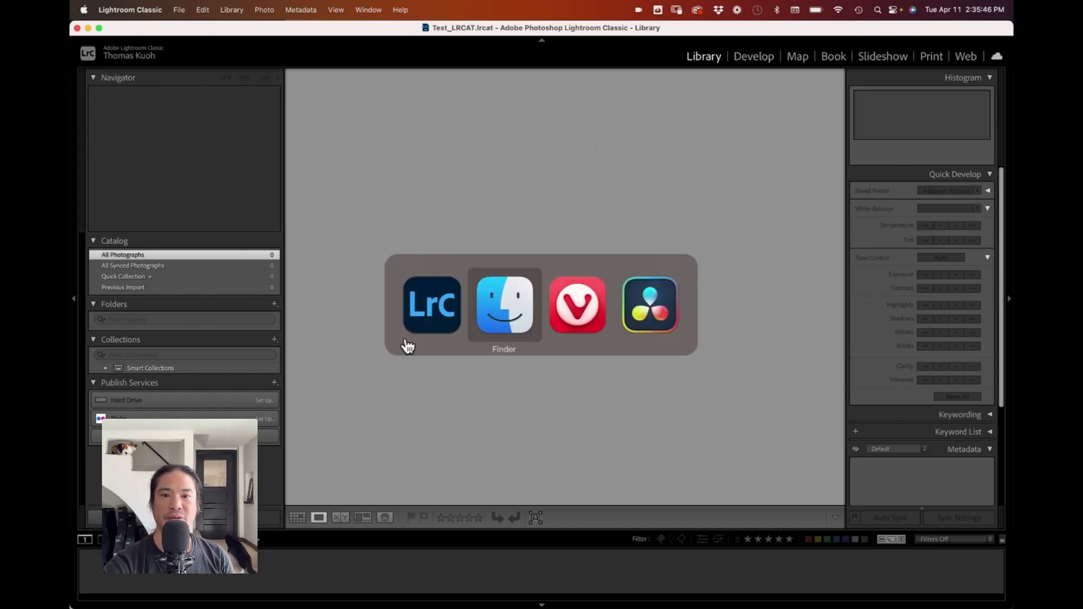
{"action": "left_click", "coordinate": [543, 204]}
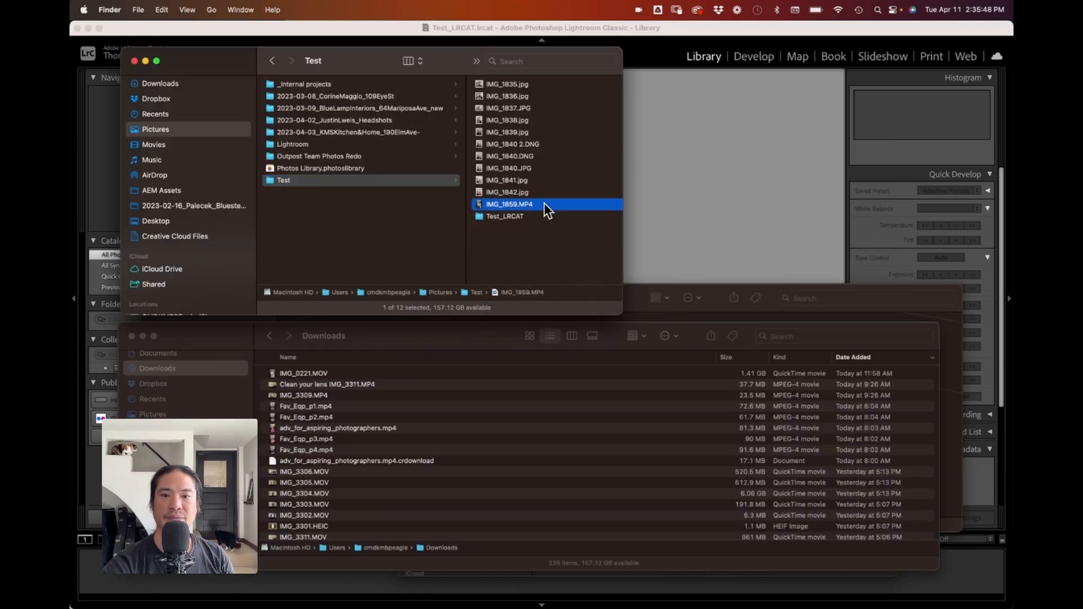
{"action": "left_click", "coordinate": [416, 84], "text": "shift"}
{"action": "left_click_drag", "start_coordinate": [320, 84], "coordinate": [699, 133]}
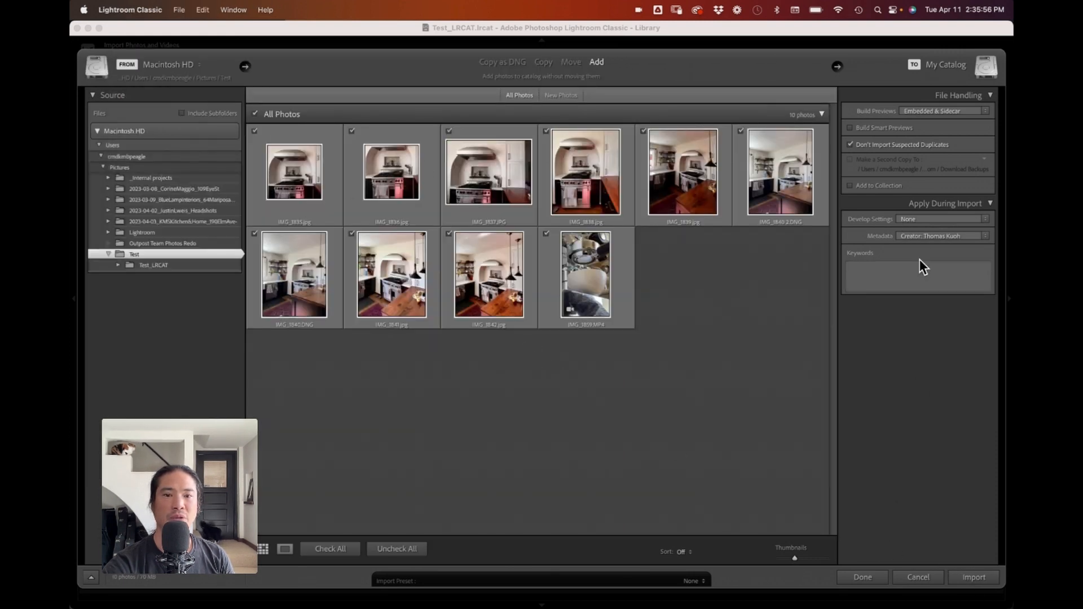
{"action": "left_click", "coordinate": [970, 574]}
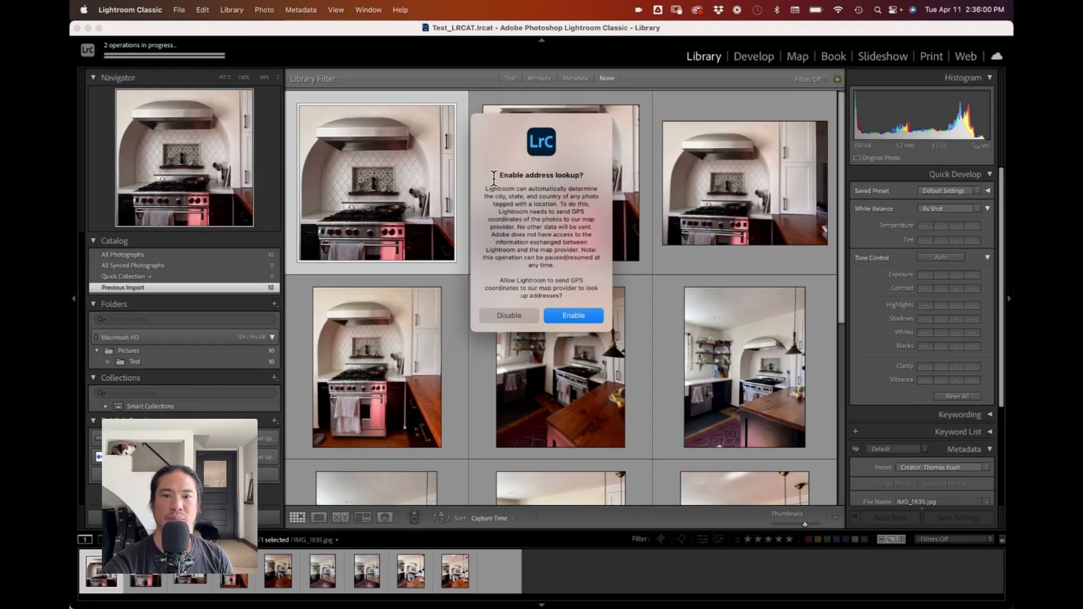
Step: Disable address lookup for the imported photos
{"action": "left_click", "coordinate": [507, 315]}
{"action": "left_click", "coordinate": [107, 50]}
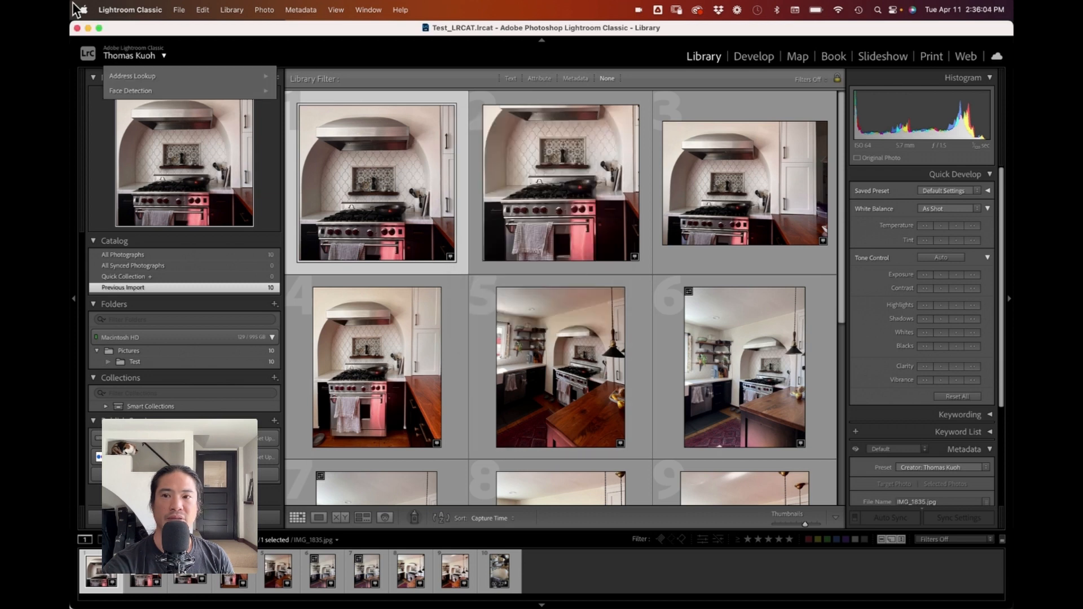
{"action": "mouse_move", "coordinate": [129, 59]}
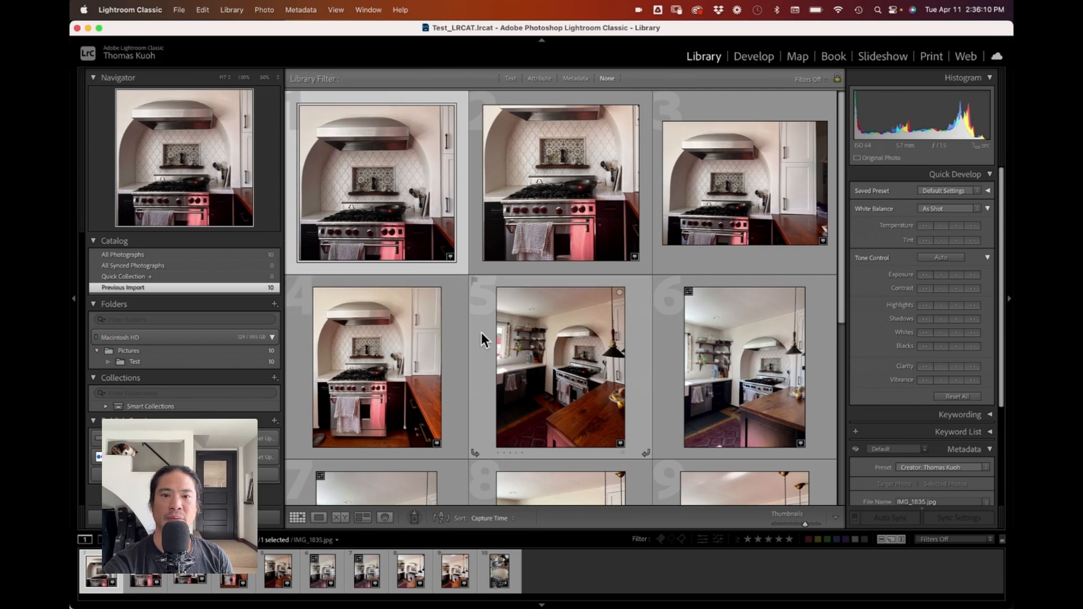
Step: Browse through the imported photos in the grid view
{"action": "scroll", "coordinate": [482, 333], "scroll_direction": "down", "scroll_amount": 5}
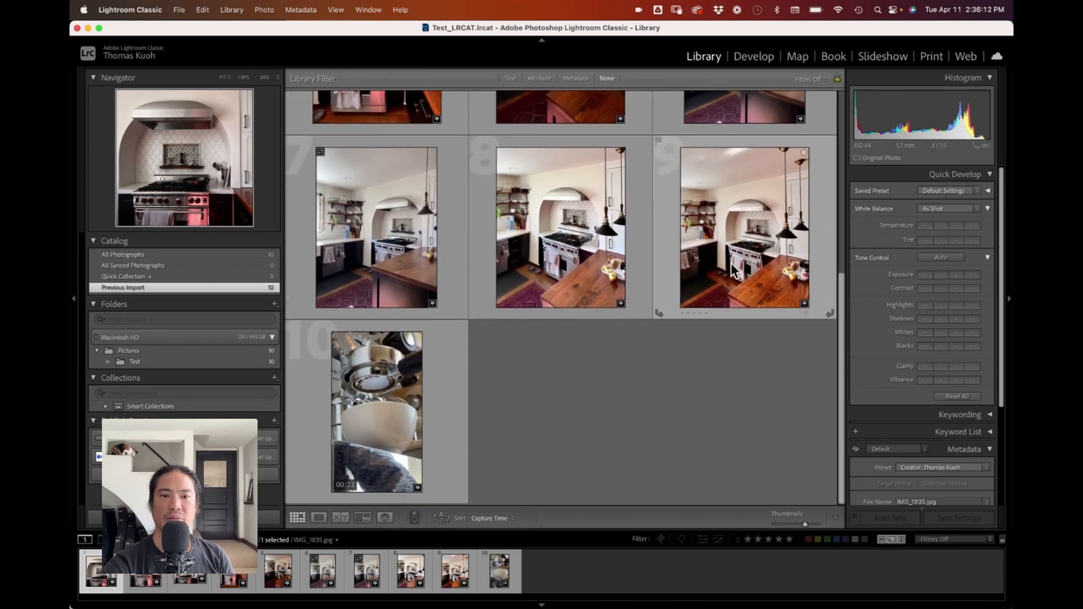
{"action": "scroll", "coordinate": [747, 265], "scroll_direction": "up", "scroll_amount": 5}
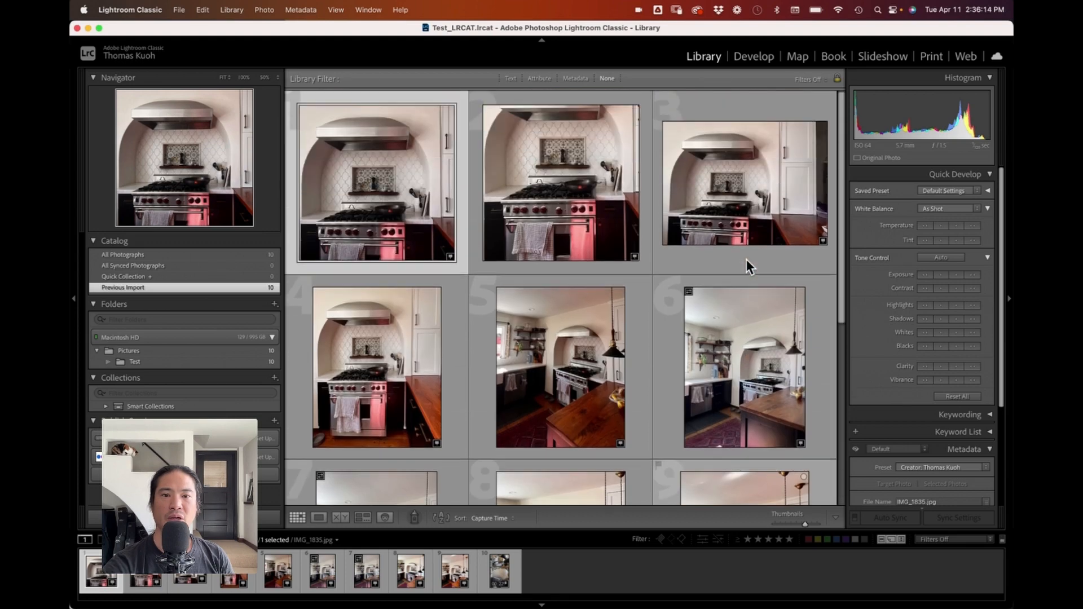
{"action": "key", "text": "super+Tab"}
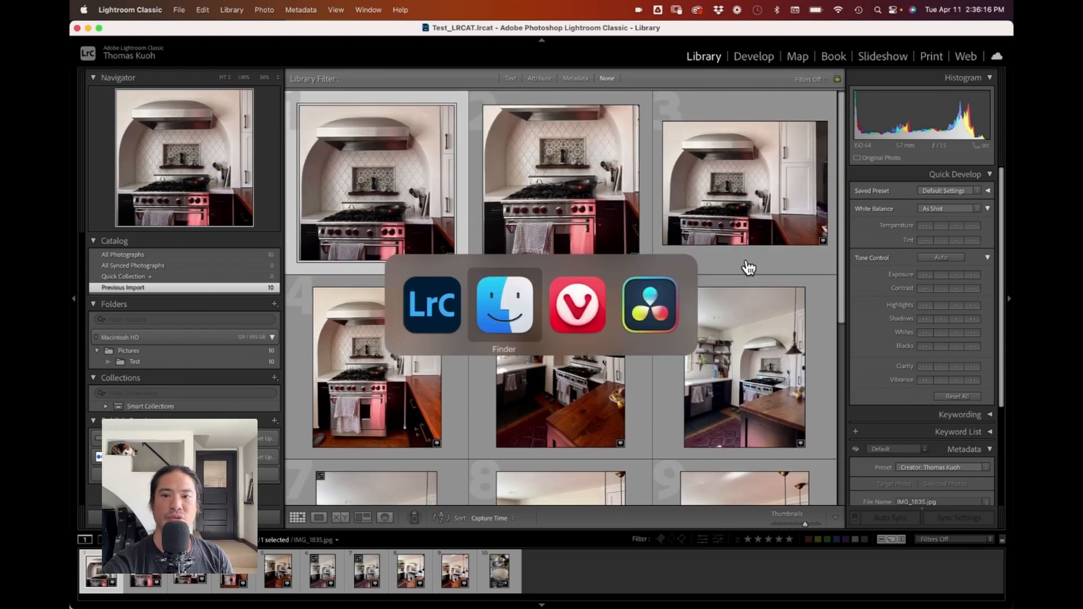
{"action": "left_click", "coordinate": [437, 336]}
{"action": "scroll", "coordinate": [473, 319], "scroll_direction": "down", "scroll_amount": 1}
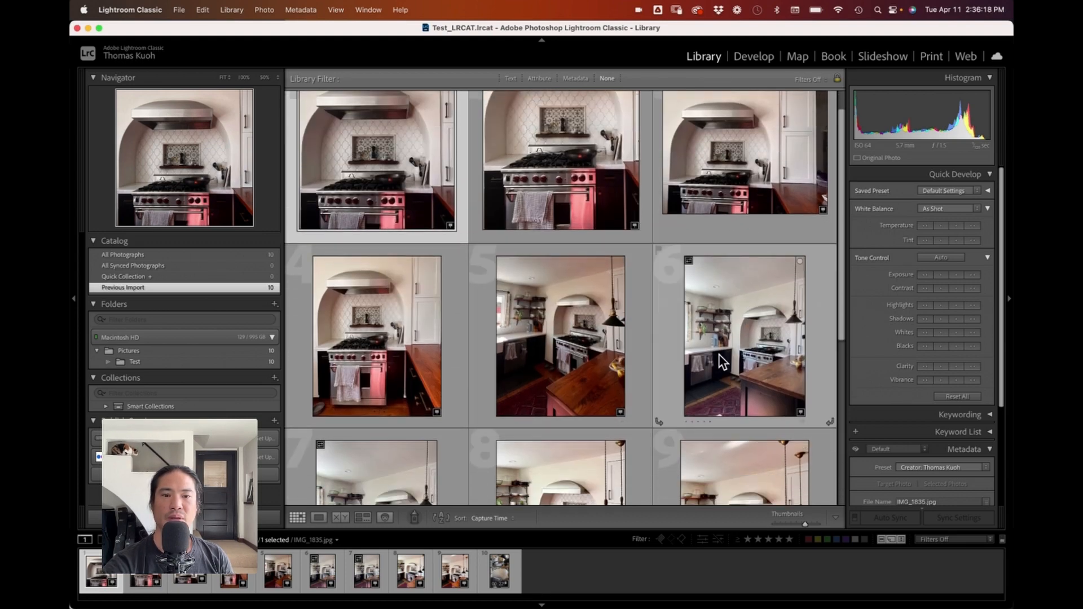
{"action": "scroll", "coordinate": [718, 354], "scroll_direction": "down", "scroll_amount": 3}
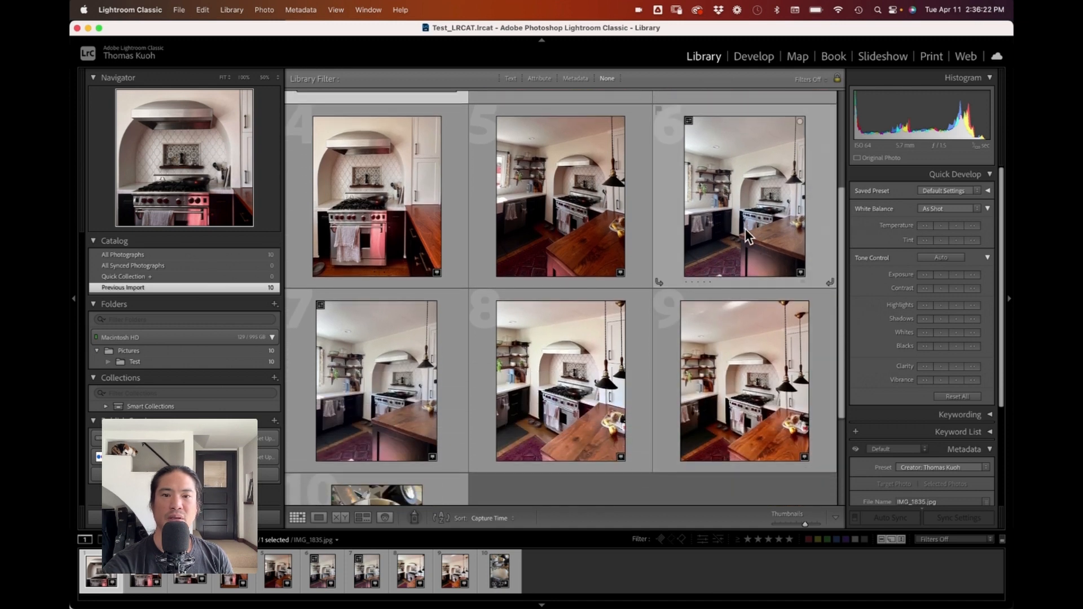
Step: Review the imported kitchen photos one by one in Loupe view
{"action": "left_click", "coordinate": [747, 236]}
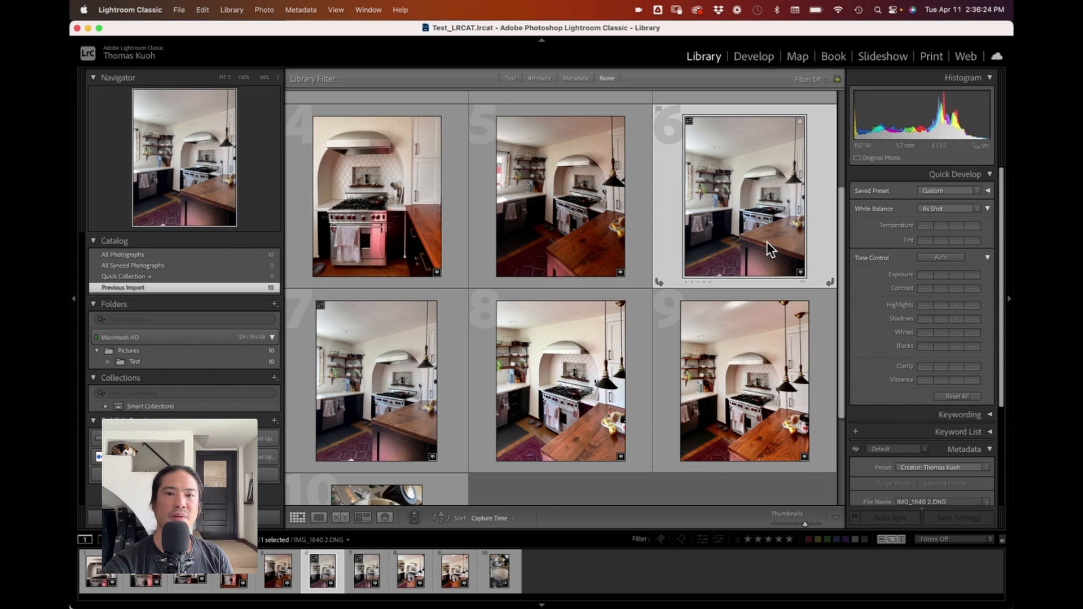
{"action": "double_click", "coordinate": [767, 241]}
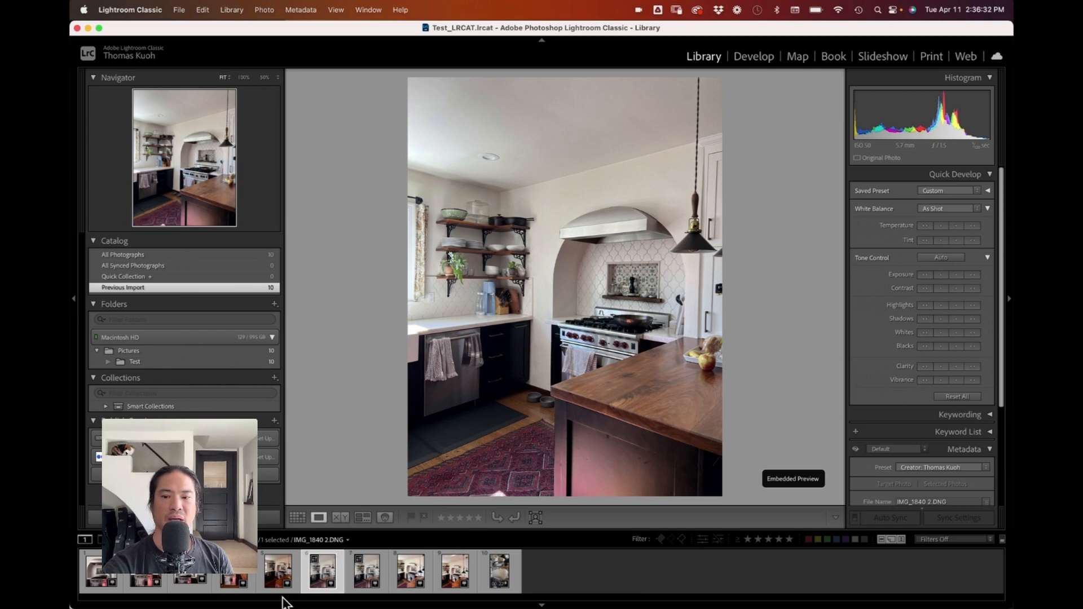
{"action": "left_click", "coordinate": [280, 575]}
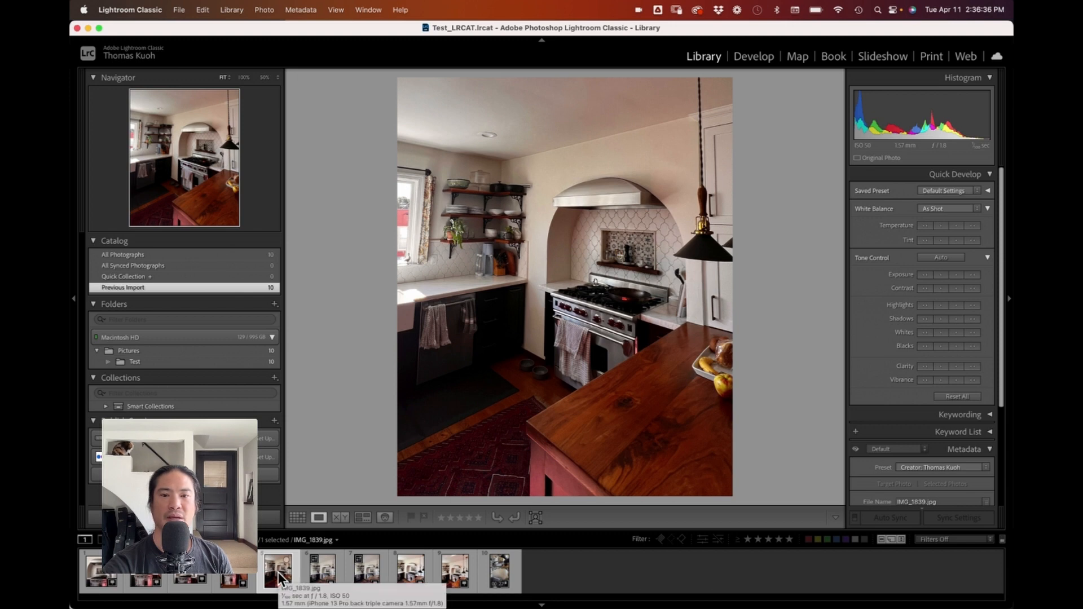
{"action": "left_click", "coordinate": [316, 573], "text": "shift"}
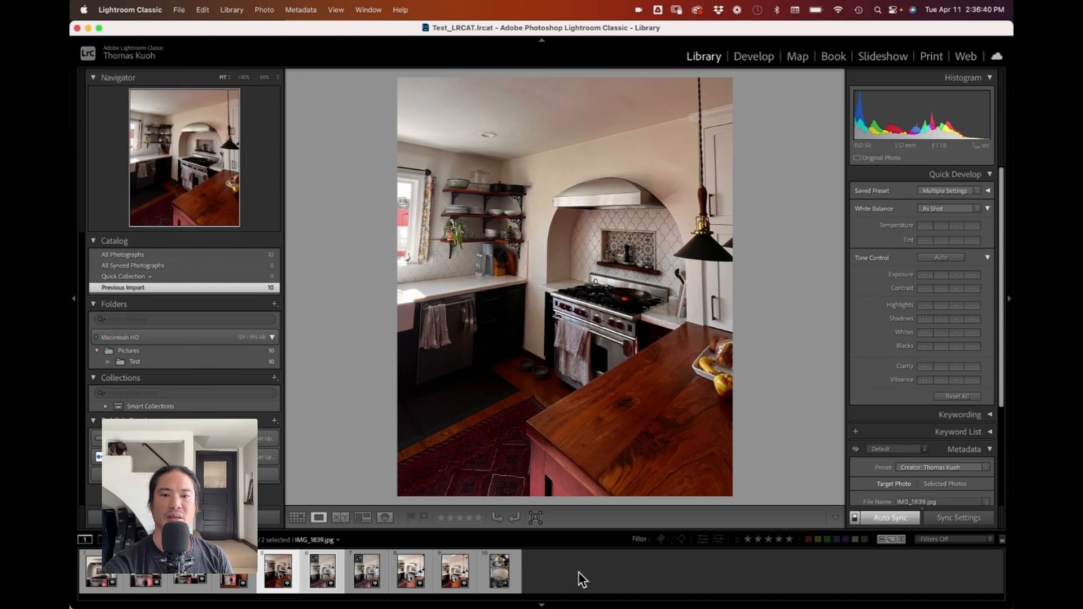
{"action": "left_click", "coordinate": [579, 573]}
{"action": "left_click", "coordinate": [320, 571]}
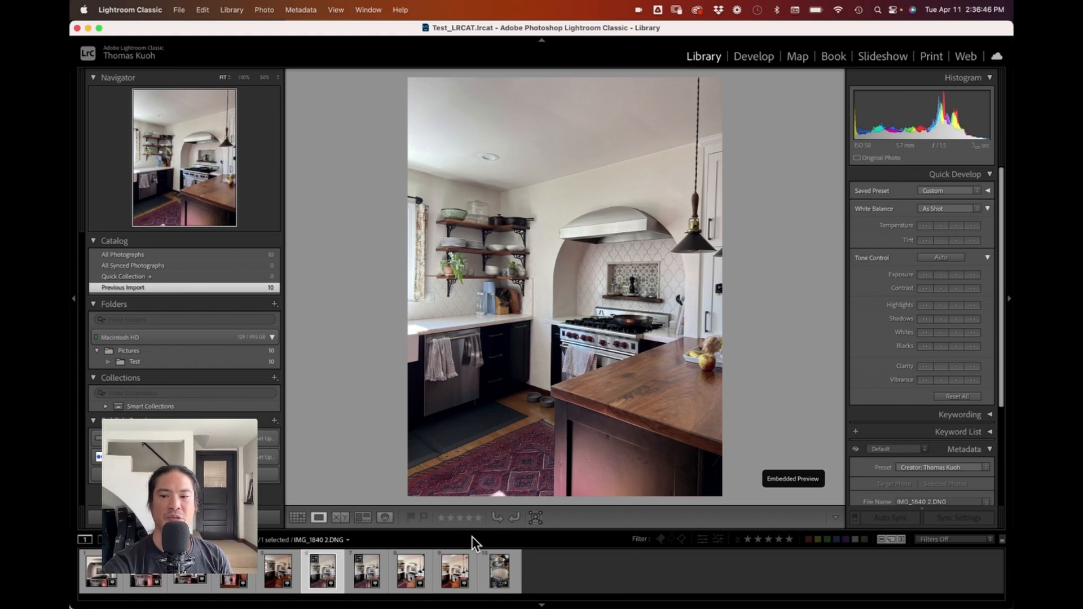
{"action": "left_click", "coordinate": [103, 581]}
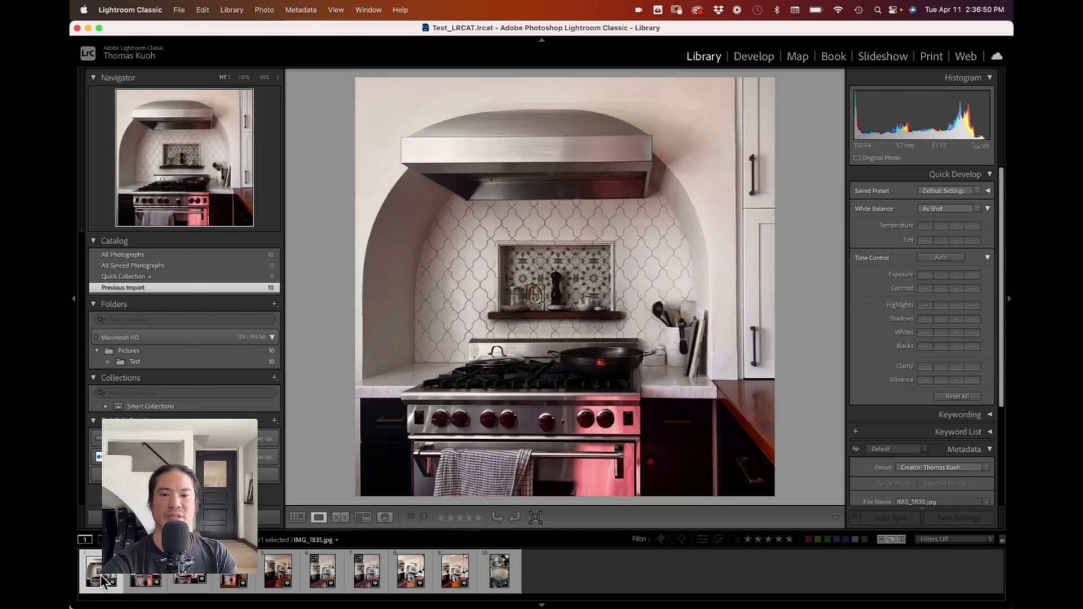
{"action": "key", "text": "Right"}
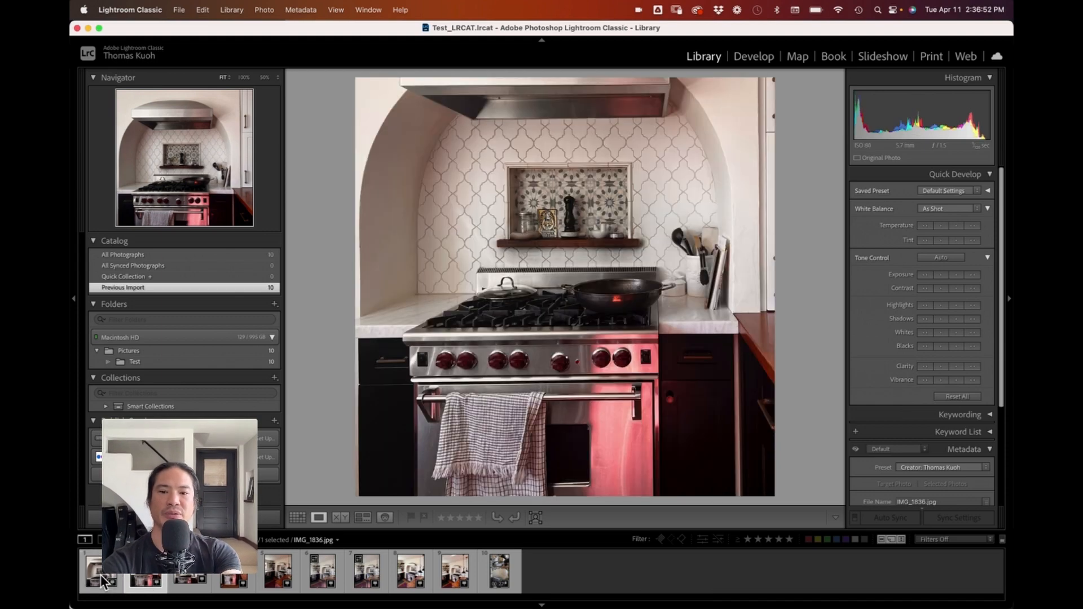
{"action": "left_click", "coordinate": [104, 581]}
{"action": "key", "text": "Right"}
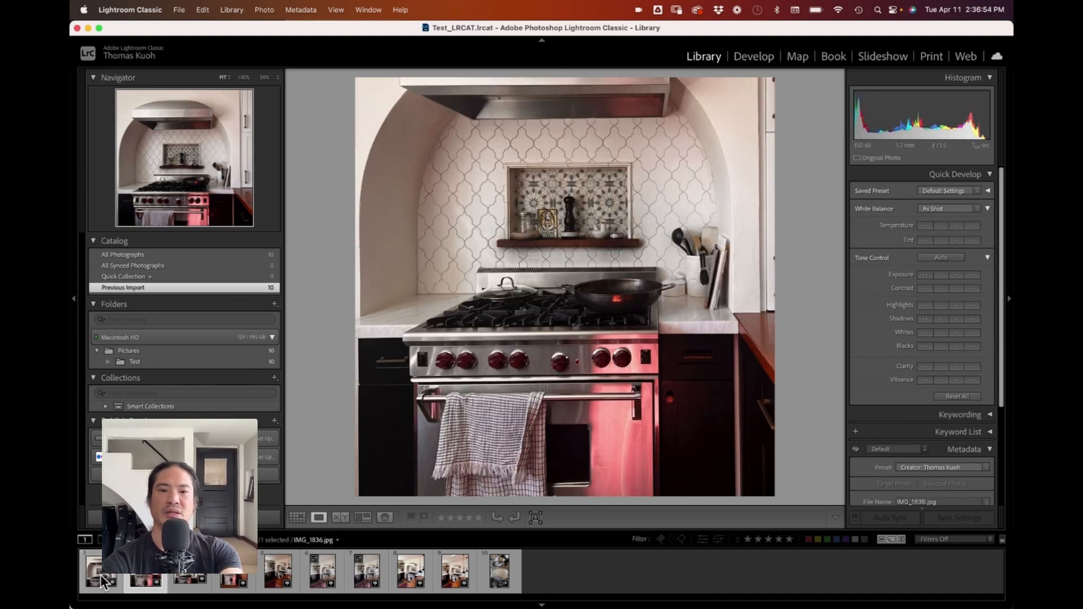
{"action": "key", "text": "Right"}
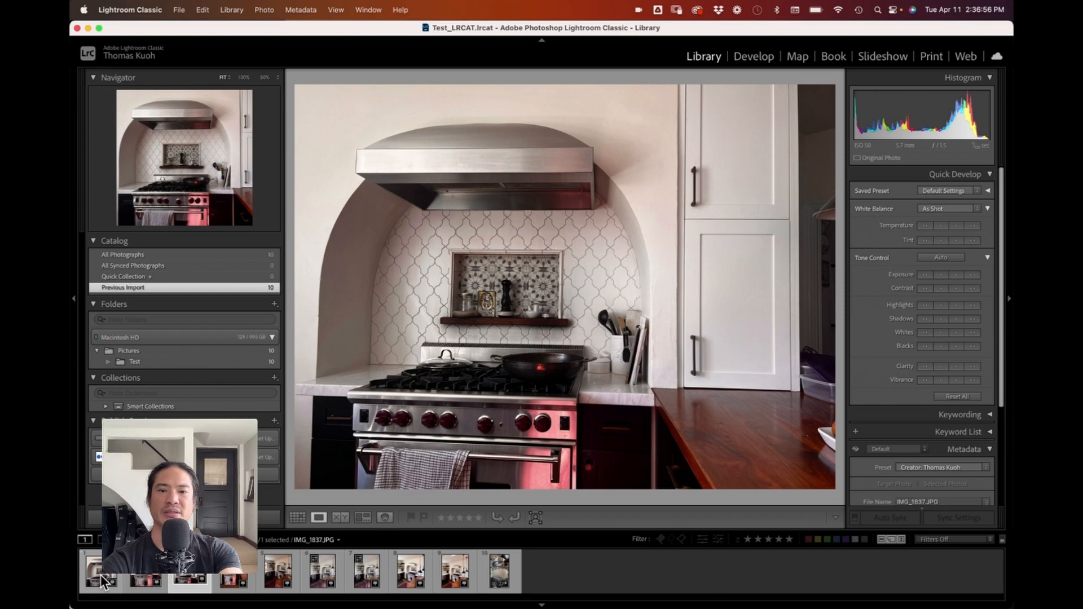
{"action": "left_click", "coordinate": [103, 581]}
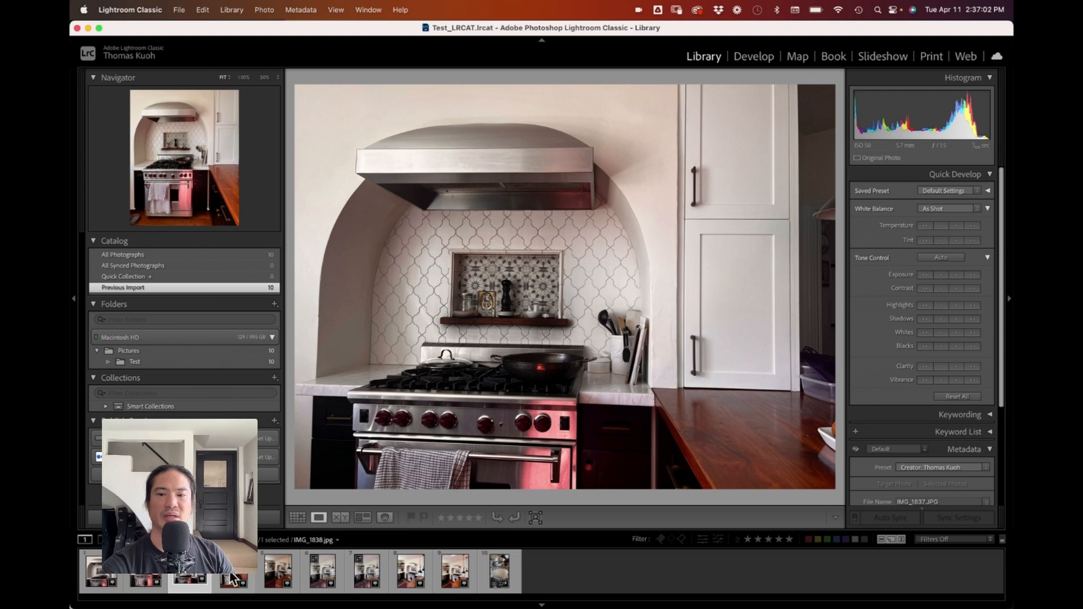
{"action": "left_click", "coordinate": [277, 576]}
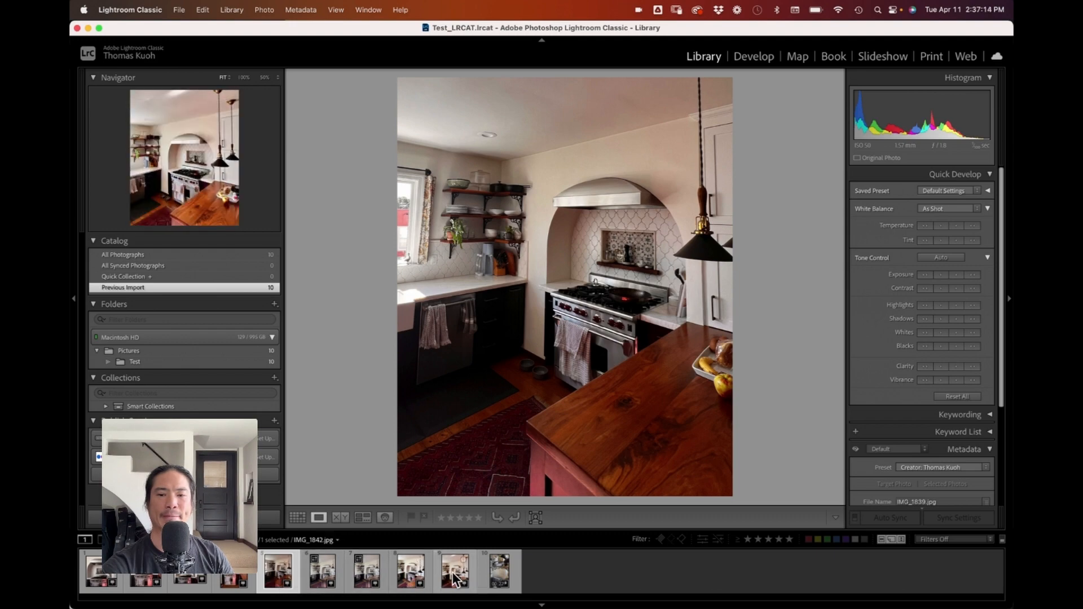
{"action": "left_click", "coordinate": [228, 581]}
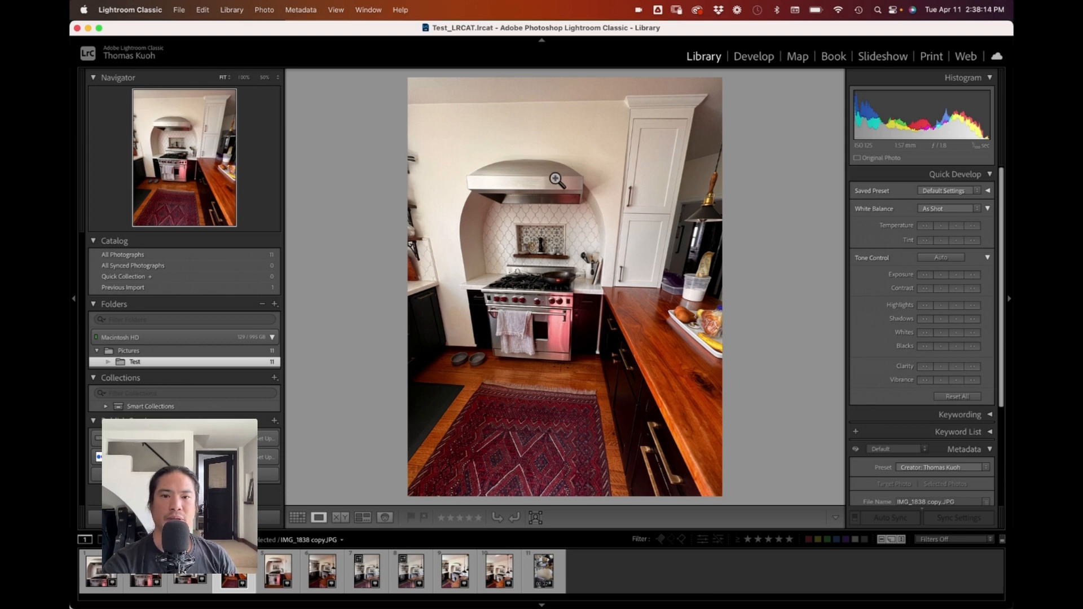
Step: Straighten the IMG_1838 copy photo in Develop with Guided Upright, drawing two vertical and two horizontal guides along cabinet, arch, floor and hood edges
{"action": "left_click", "coordinate": [759, 59]}
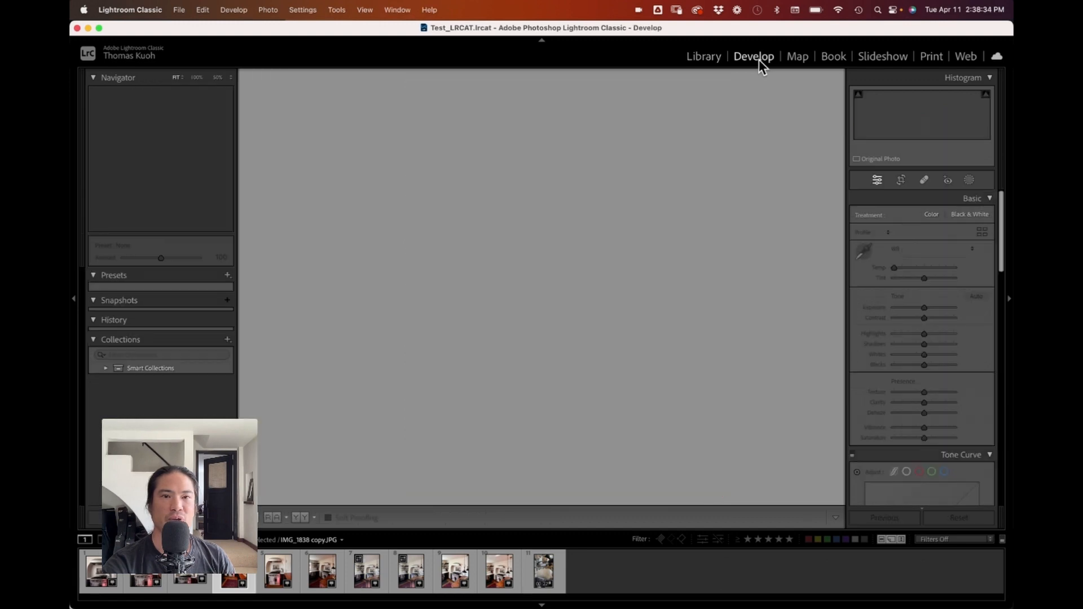
{"action": "scroll", "coordinate": [943, 334], "scroll_direction": "down", "scroll_amount": 15}
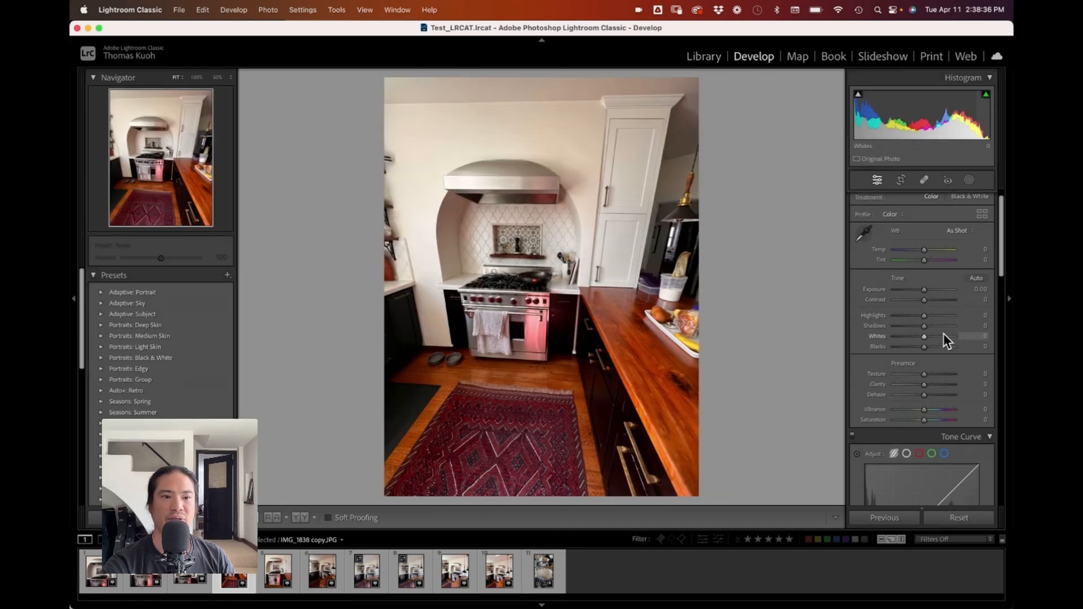
{"action": "scroll", "coordinate": [943, 334], "scroll_direction": "down", "scroll_amount": 6}
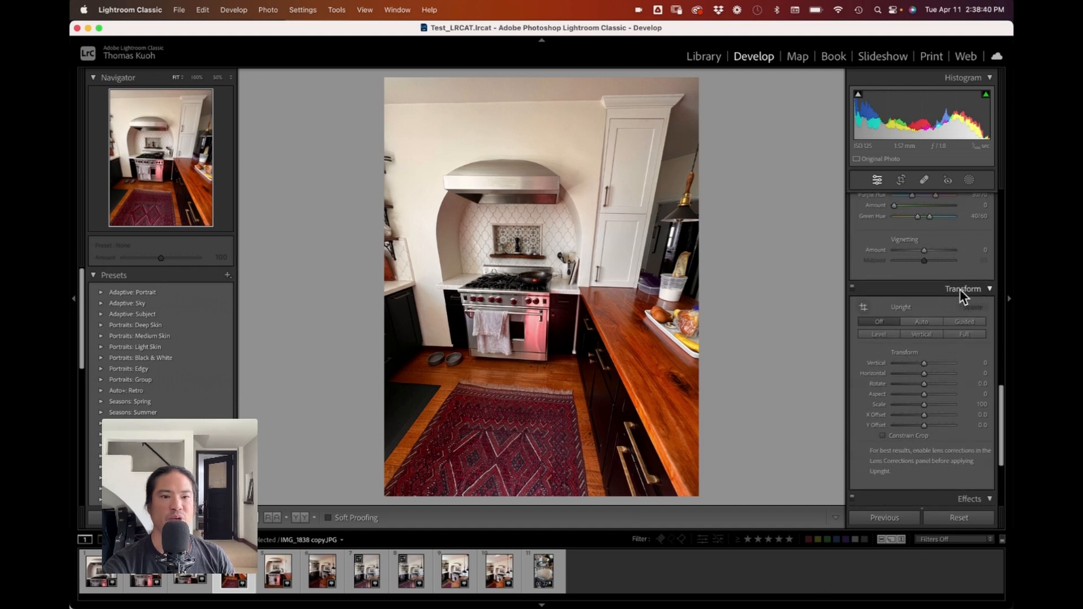
{"action": "left_click", "coordinate": [863, 307]}
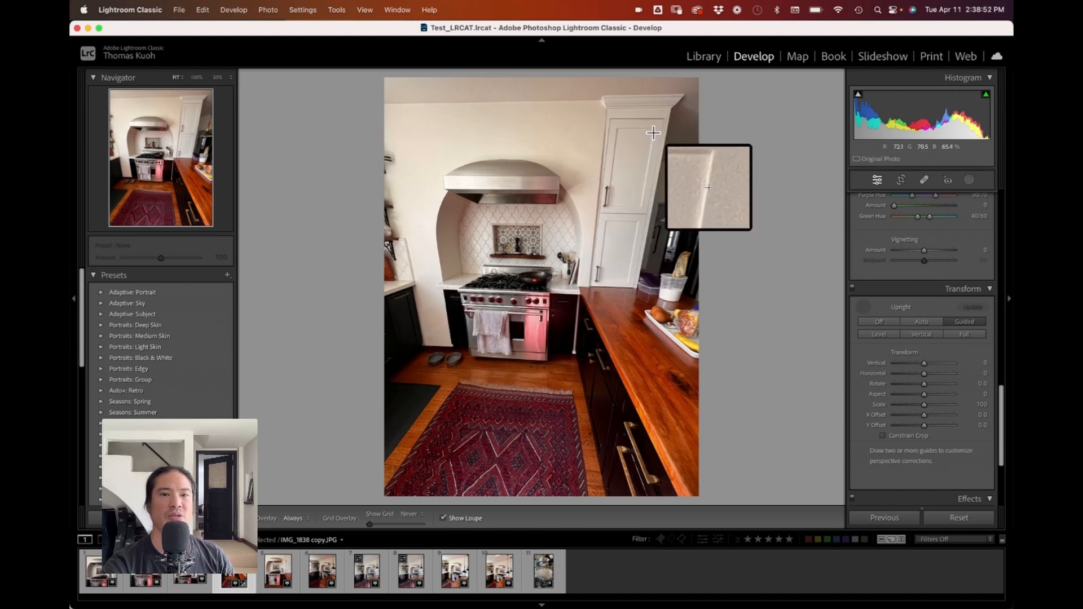
{"action": "left_click_drag", "start_coordinate": [652, 133], "coordinate": [628, 281]}
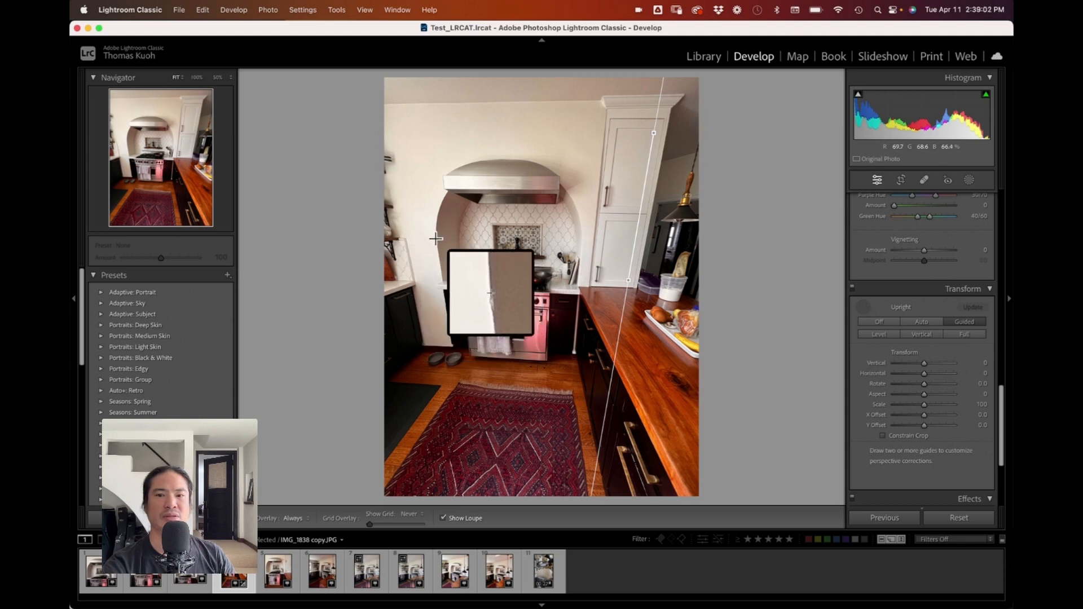
{"action": "left_click_drag", "start_coordinate": [436, 241], "coordinate": [453, 358]}
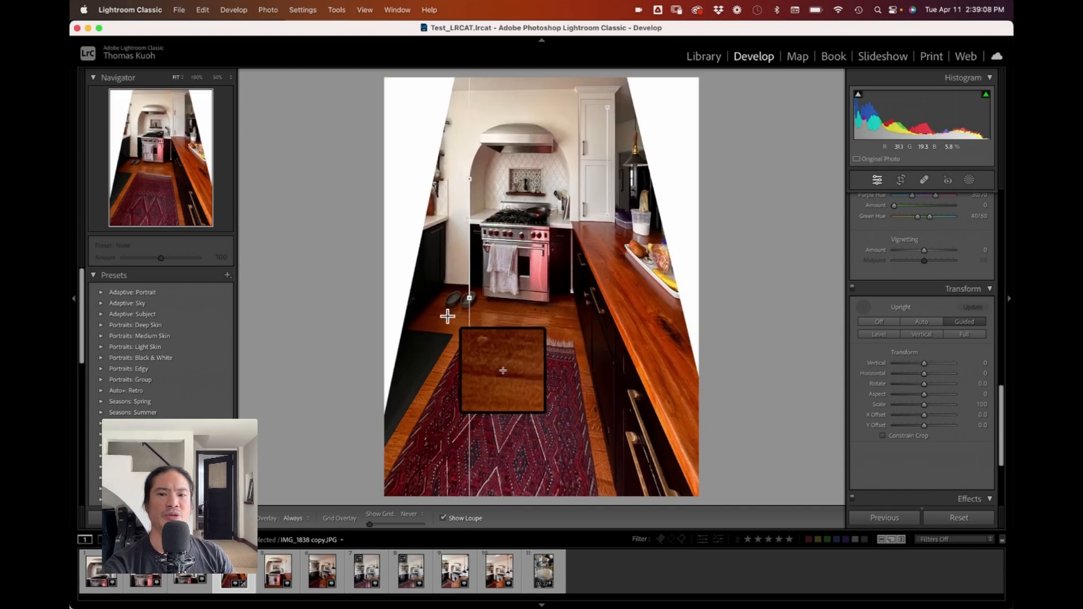
{"action": "mouse_move", "coordinate": [448, 315]}
{"action": "left_mouse_down"}
{"action": "mouse_move", "coordinate": [509, 328]}
{"action": "mouse_move", "coordinate": [566, 318]}
{"action": "mouse_move", "coordinate": [561, 331]}
{"action": "mouse_move", "coordinate": [555, 319]}
{"action": "left_mouse_up"}
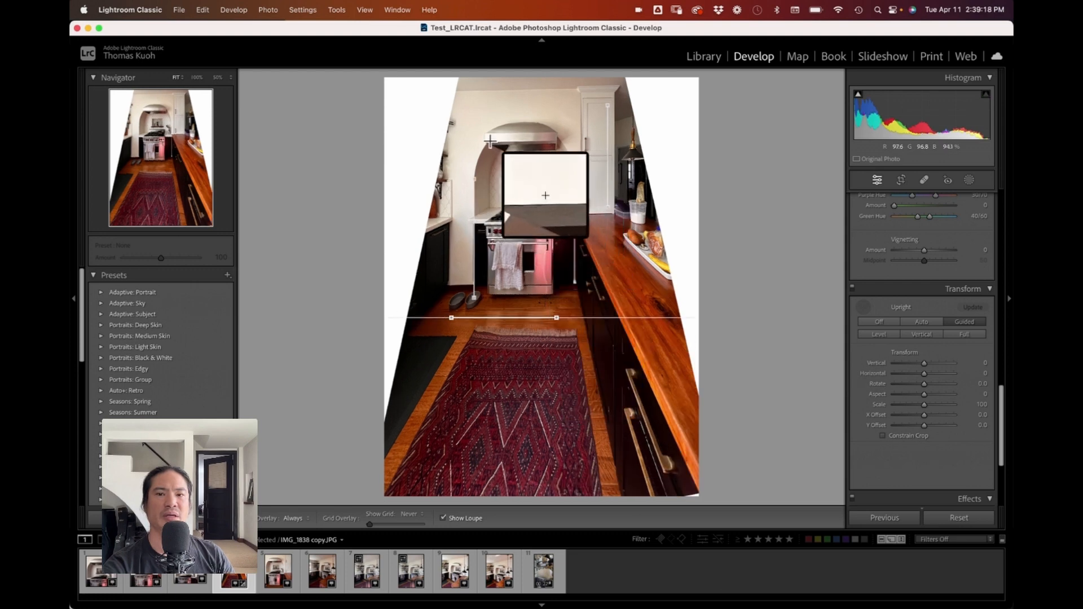
{"action": "left_click_drag", "start_coordinate": [490, 140], "coordinate": [557, 141]}
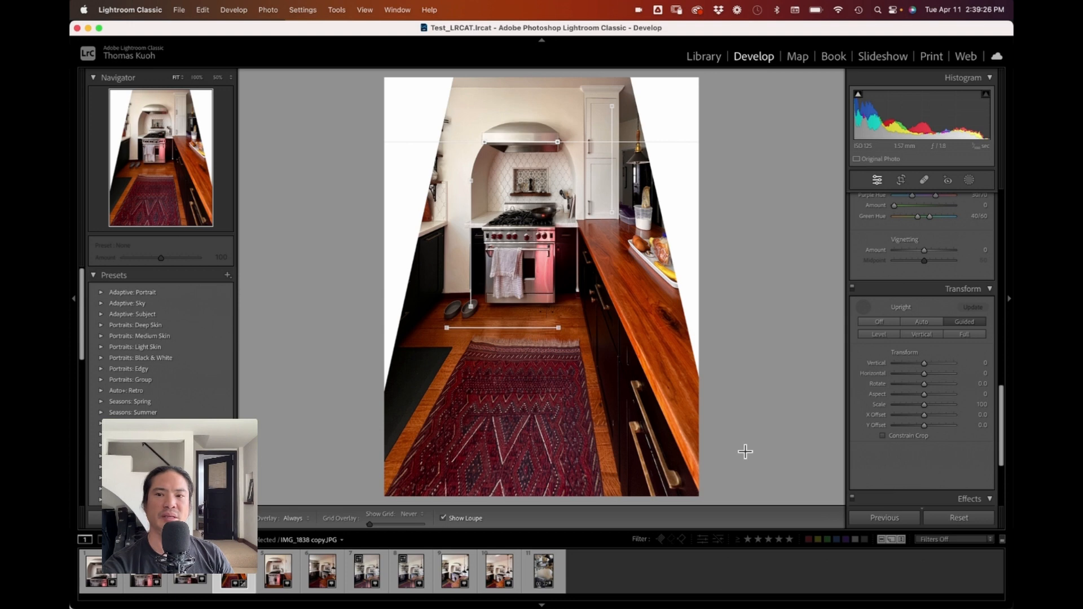
Step: Crop the photo with Constrain to Image on, tightening the frame around the range
{"action": "left_click", "coordinate": [899, 182]}
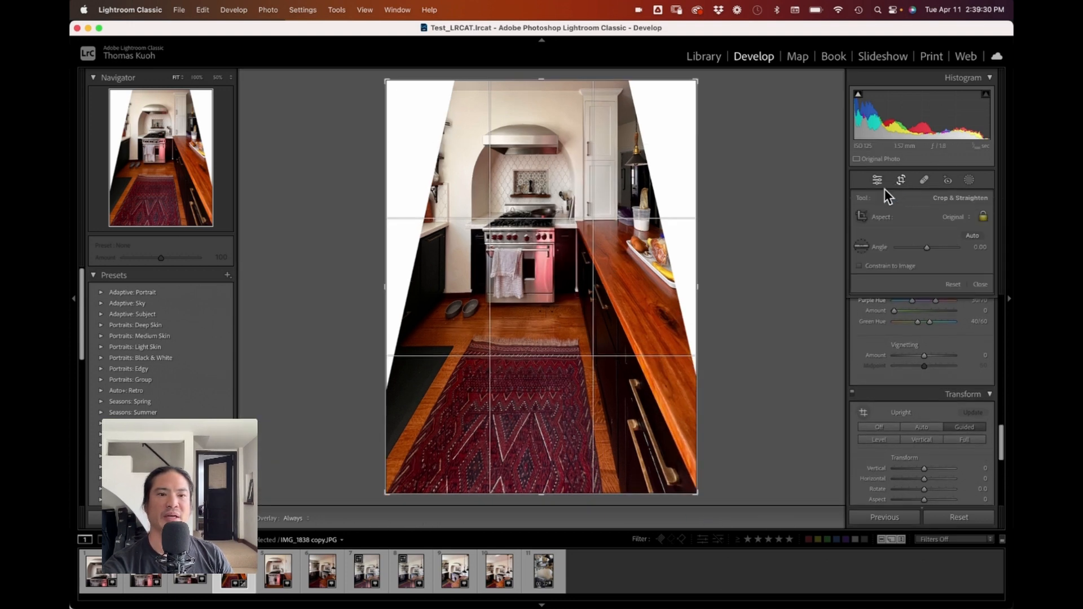
{"action": "left_click", "coordinate": [875, 265]}
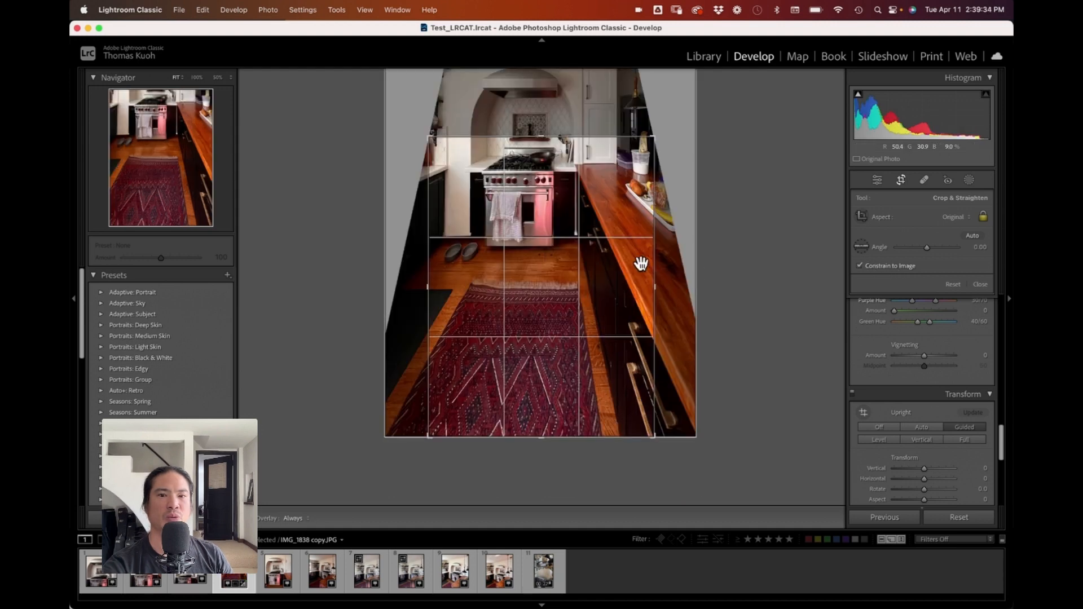
{"action": "left_click_drag", "start_coordinate": [653, 437], "coordinate": [544, 429]}
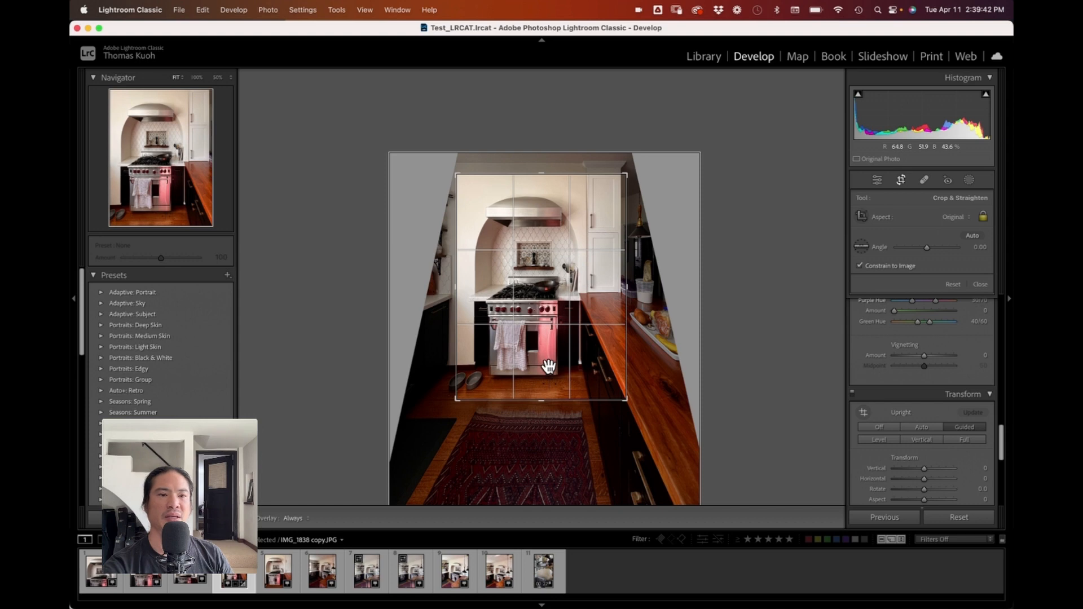
Step: Set the crop aspect to 4 x 5 / 8 x 10, adjust the frame and apply the crop
{"action": "left_click", "coordinate": [962, 216]}
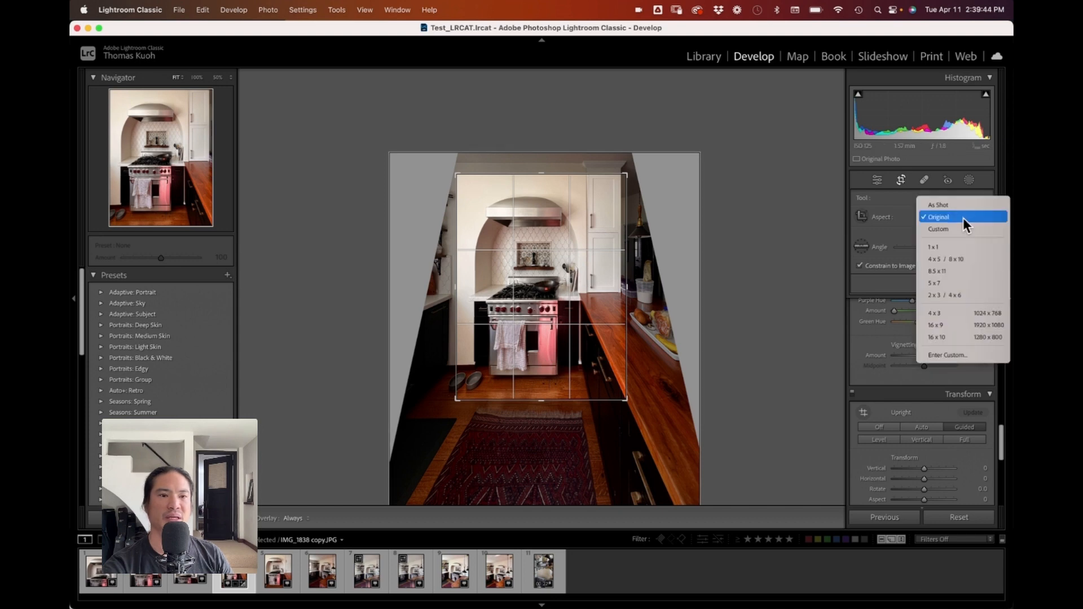
{"action": "left_click", "coordinate": [956, 261]}
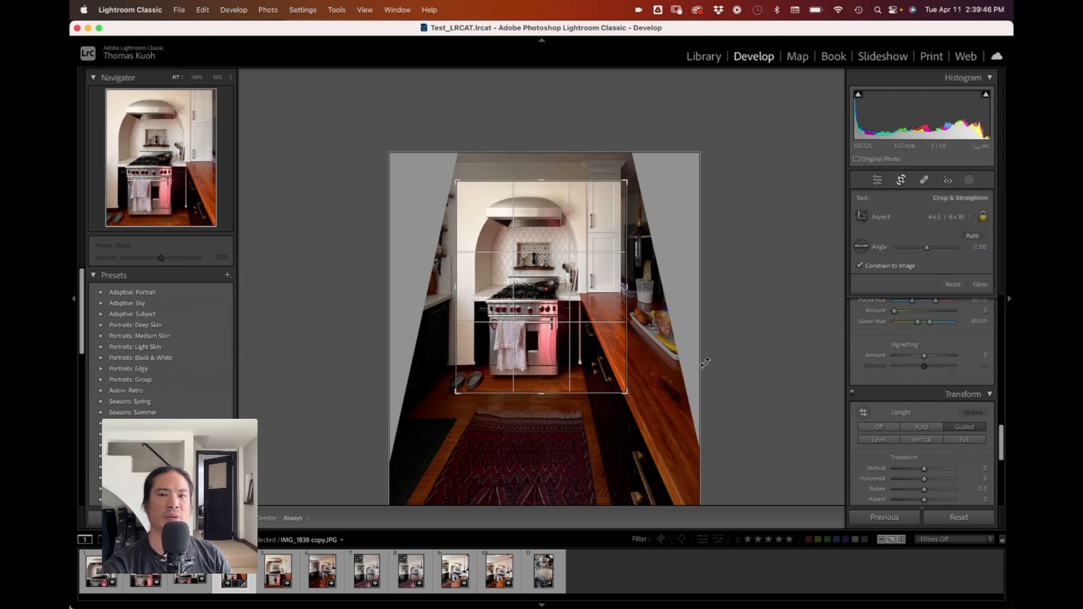
{"action": "left_click_drag", "start_coordinate": [573, 352], "coordinate": [572, 351]}
{"action": "left_click_drag", "start_coordinate": [627, 183], "coordinate": [629, 180]}
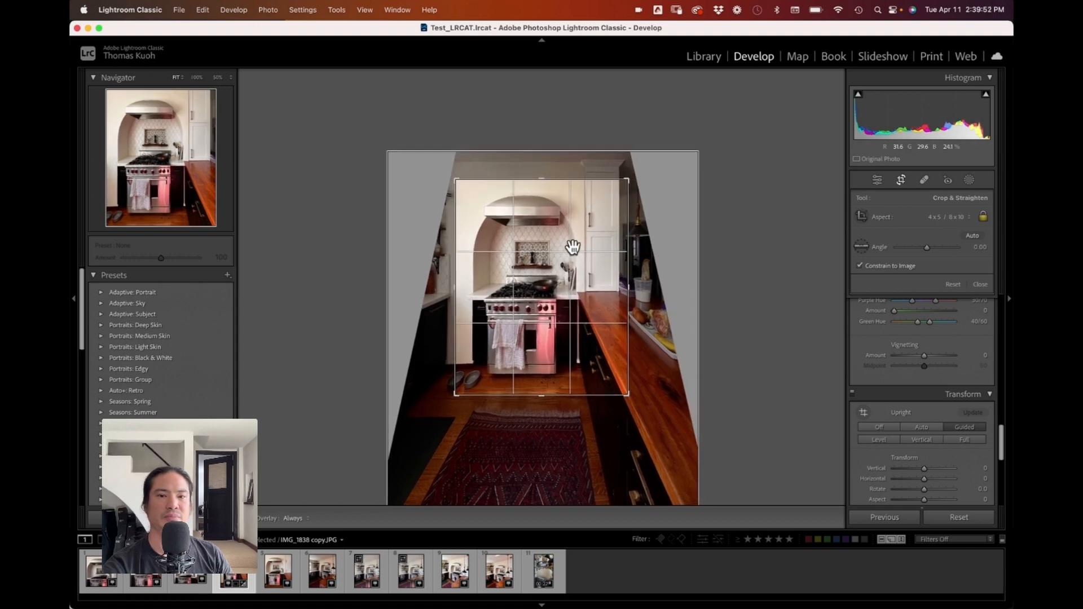
{"action": "key", "text": "Return"}
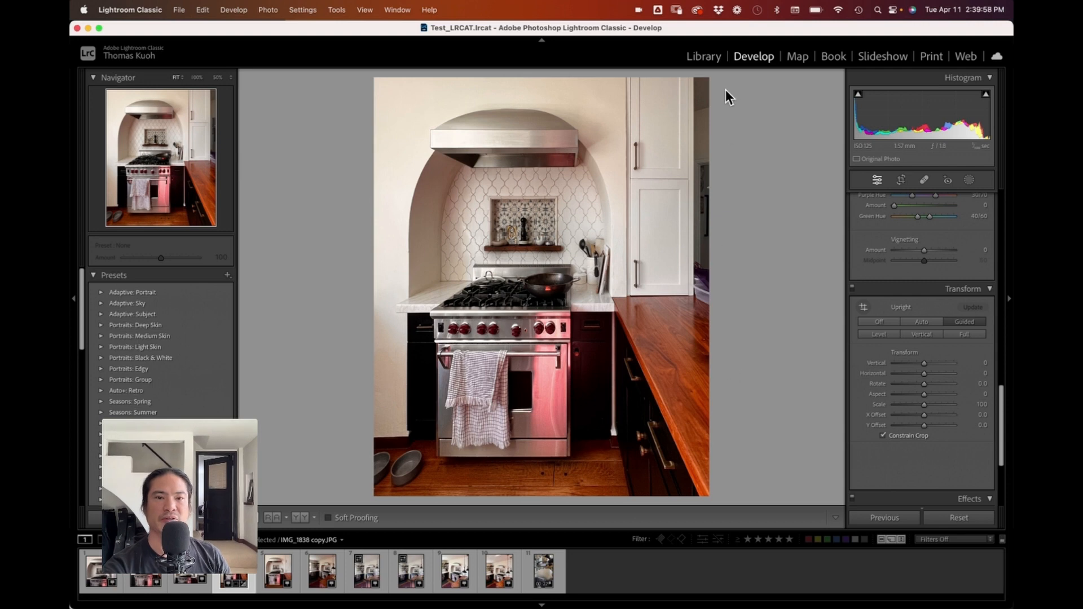
{"action": "key", "text": "r"}
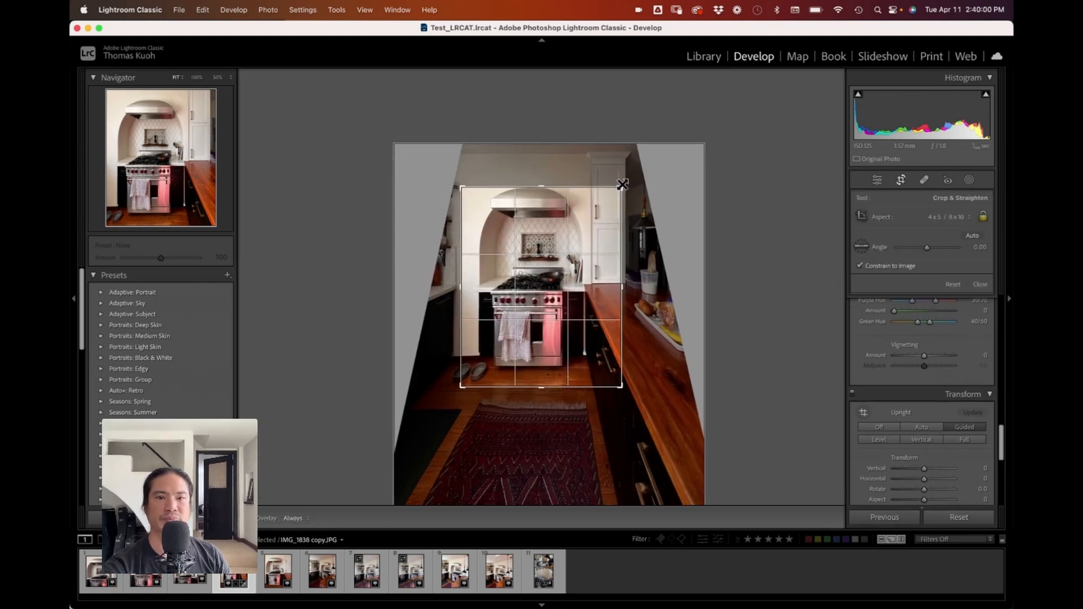
{"action": "key", "text": "Return"}
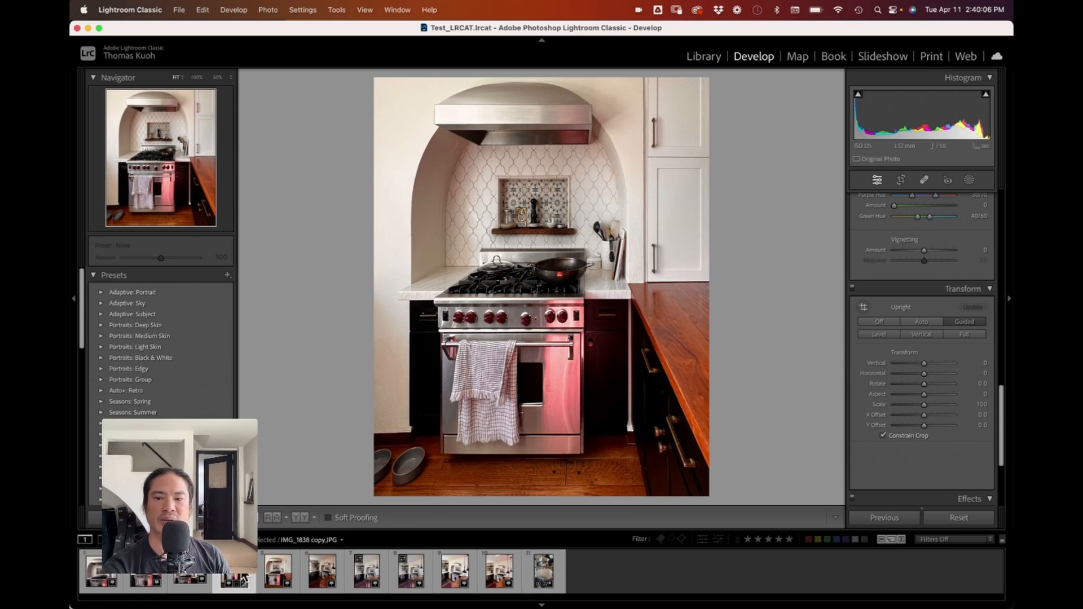
Step: Switch to the next kitchen photo in the filmstrip
{"action": "left_click", "coordinate": [320, 572]}
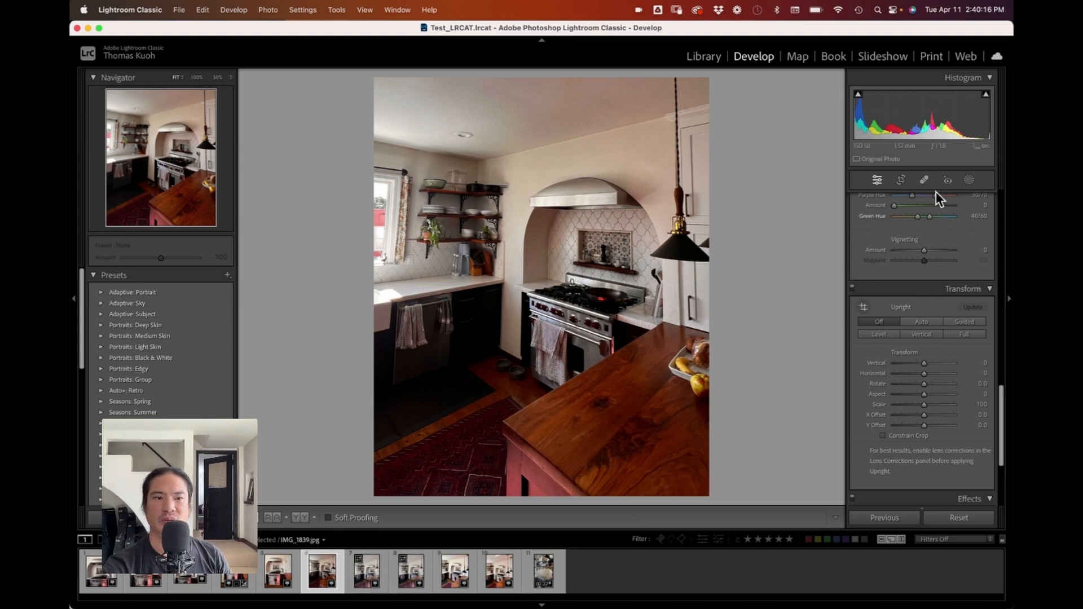
Step: Straighten IMG_1839 with Guided Upright, drawing vertical guides along the right cabinet edge and the left window frame
{"action": "left_click", "coordinate": [861, 308]}
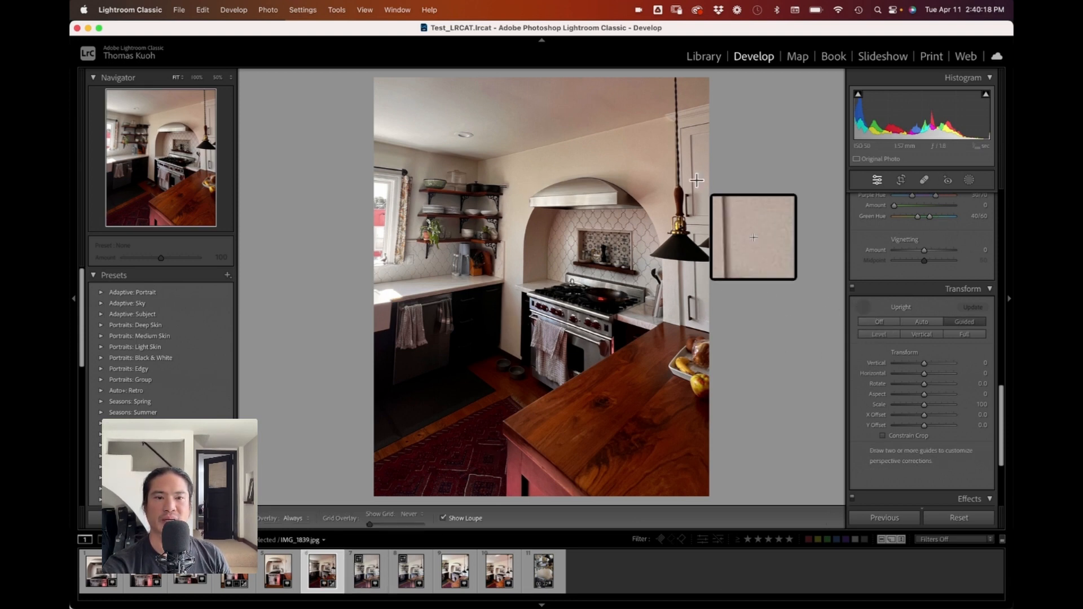
{"action": "left_click_drag", "start_coordinate": [690, 147], "coordinate": [695, 305]}
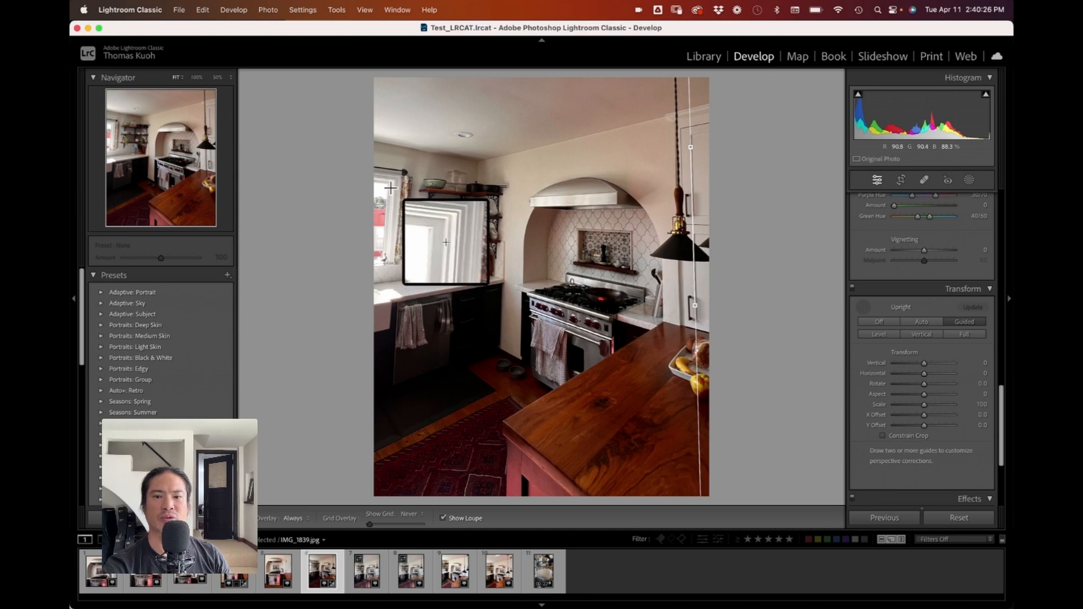
{"action": "mouse_move", "coordinate": [391, 188]}
{"action": "left_mouse_down"}
{"action": "mouse_move", "coordinate": [370, 346]}
{"action": "mouse_move", "coordinate": [380, 382]}
{"action": "left_mouse_up"}
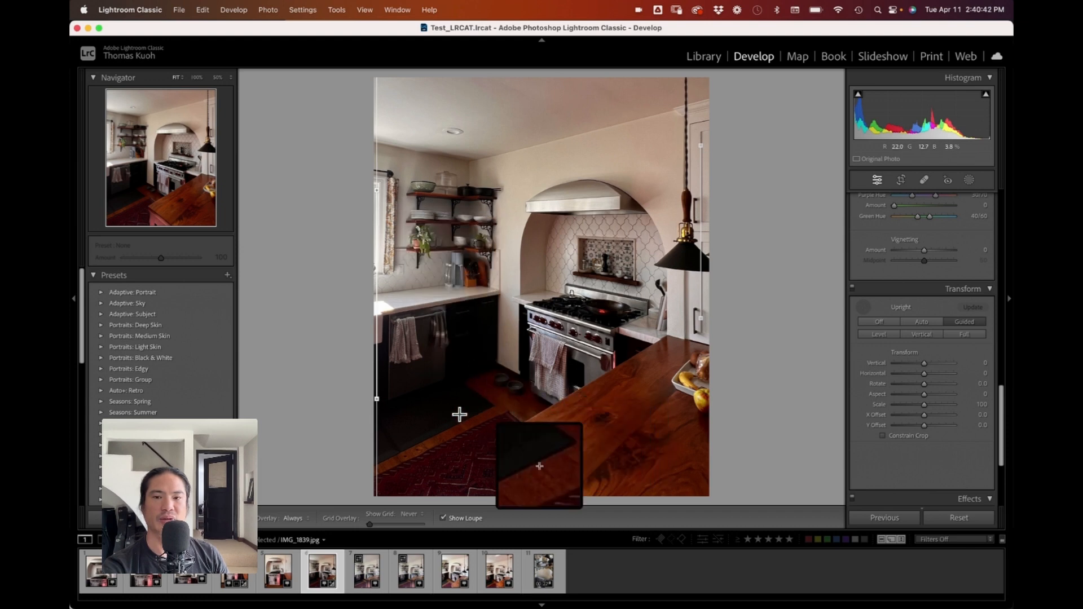
{"action": "left_click_drag", "start_coordinate": [377, 399], "coordinate": [371, 401]}
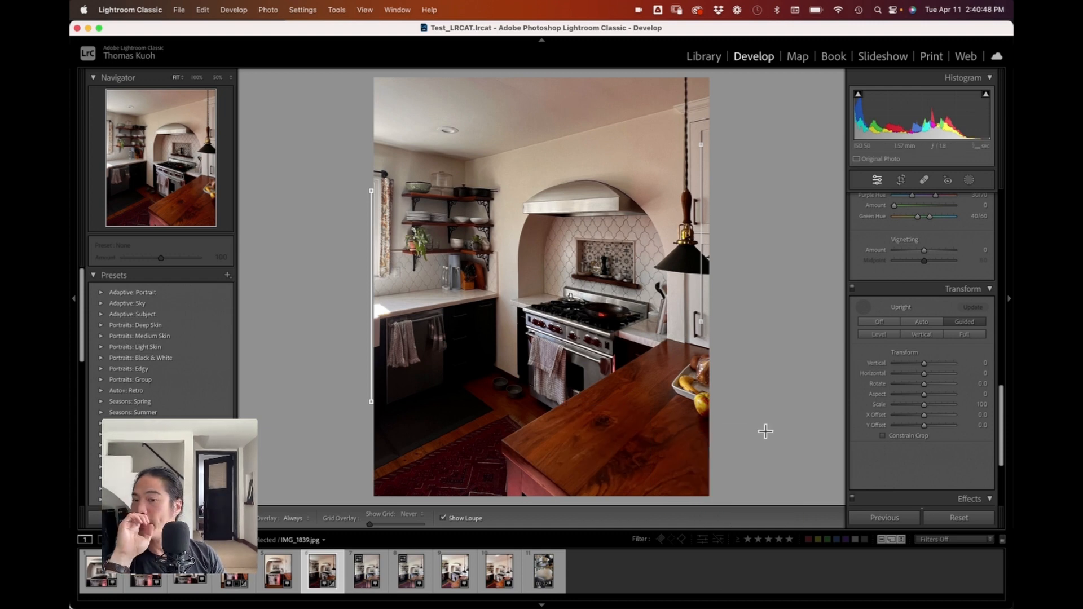
Step: Crop the photo by pulling the top-left corner inward and apply the crop
{"action": "left_click", "coordinate": [901, 180]}
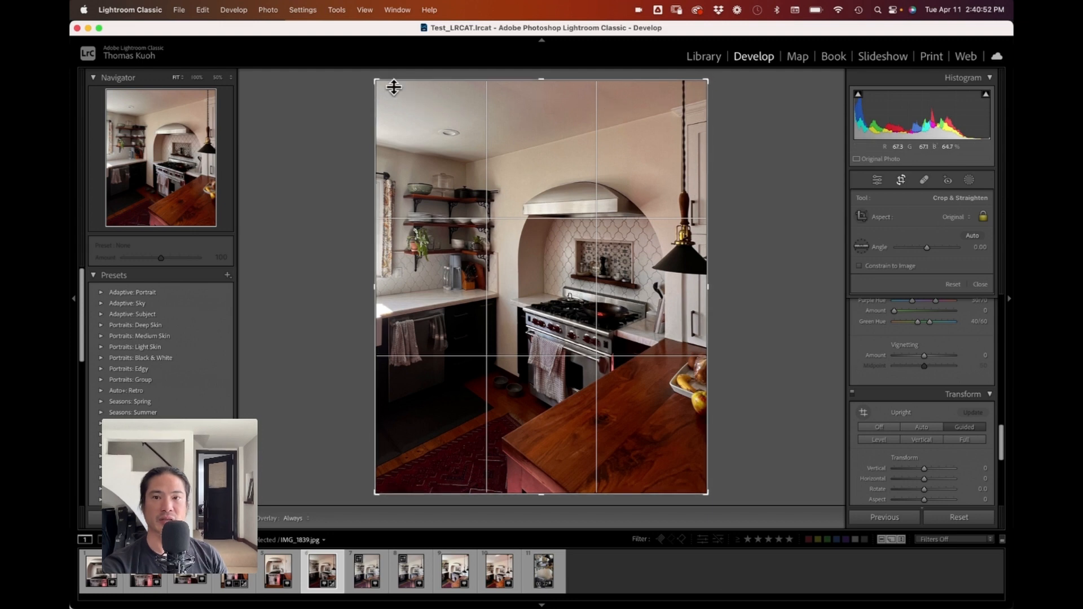
{"action": "left_click_drag", "start_coordinate": [382, 85], "coordinate": [407, 118]}
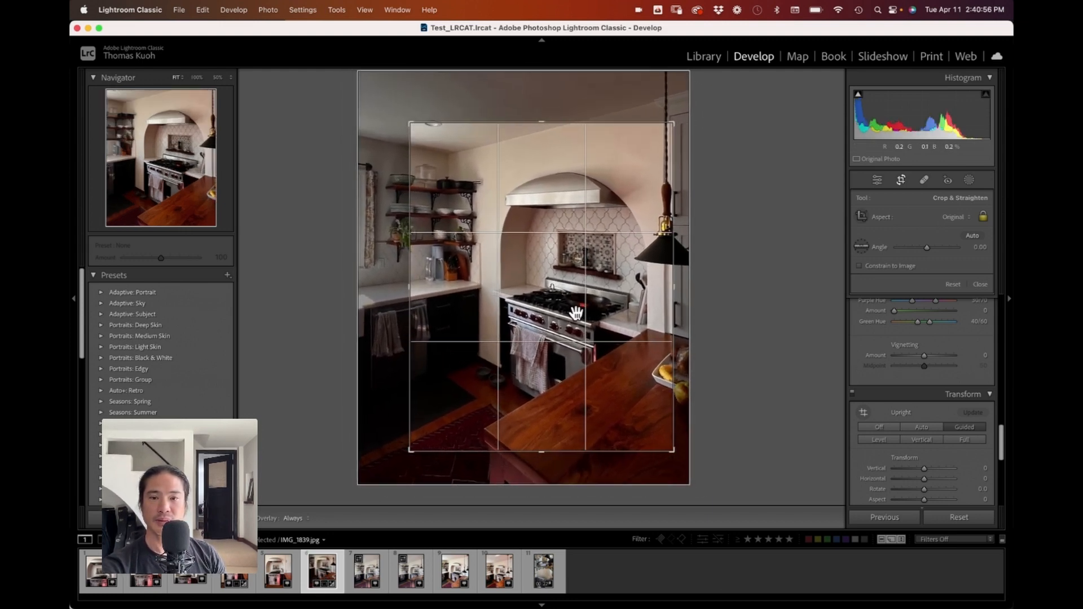
{"action": "key", "text": "Return"}
Step: Raise the exposure to +1.40 and the shadows to +44
{"action": "scroll", "coordinate": [939, 254], "scroll_direction": "up", "scroll_amount": 10}
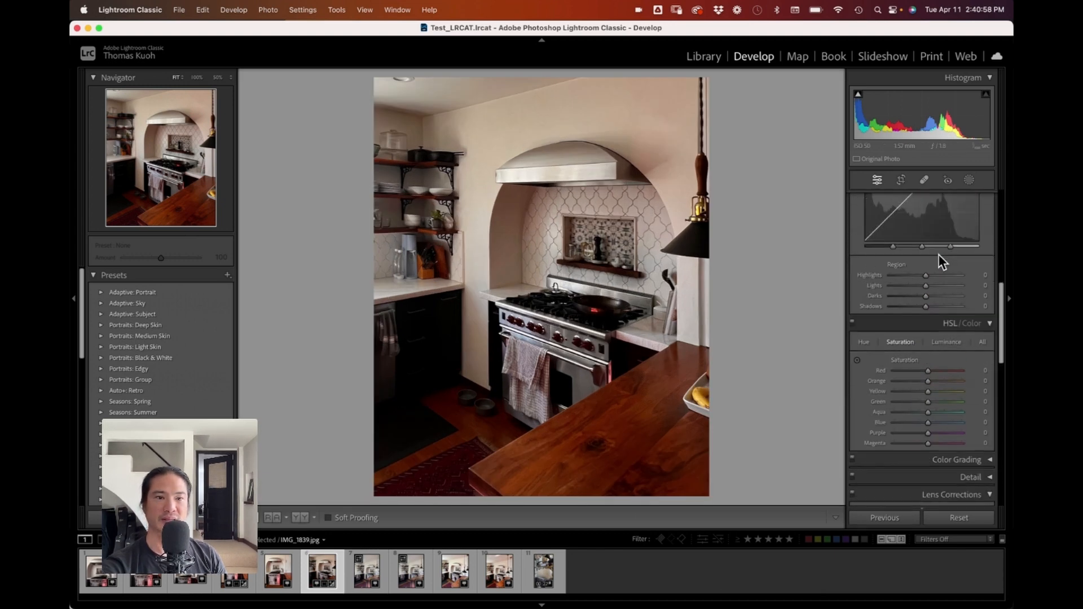
{"action": "scroll", "coordinate": [936, 254], "scroll_direction": "up", "scroll_amount": 8}
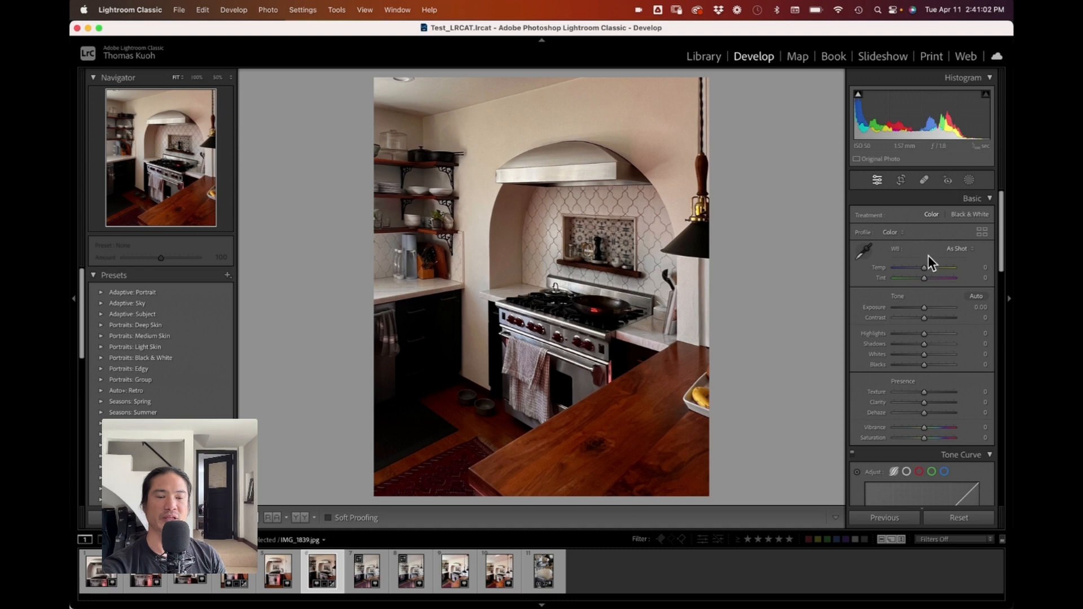
{"action": "left_click_drag", "start_coordinate": [923, 306], "coordinate": [932, 306]}
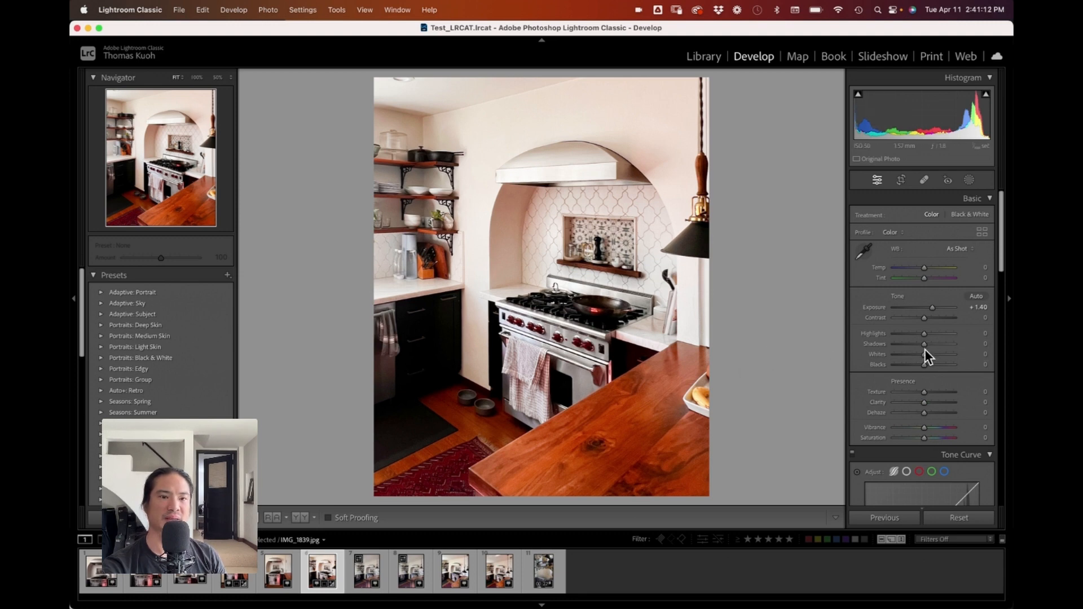
{"action": "left_click_drag", "start_coordinate": [923, 344], "coordinate": [936, 343]}
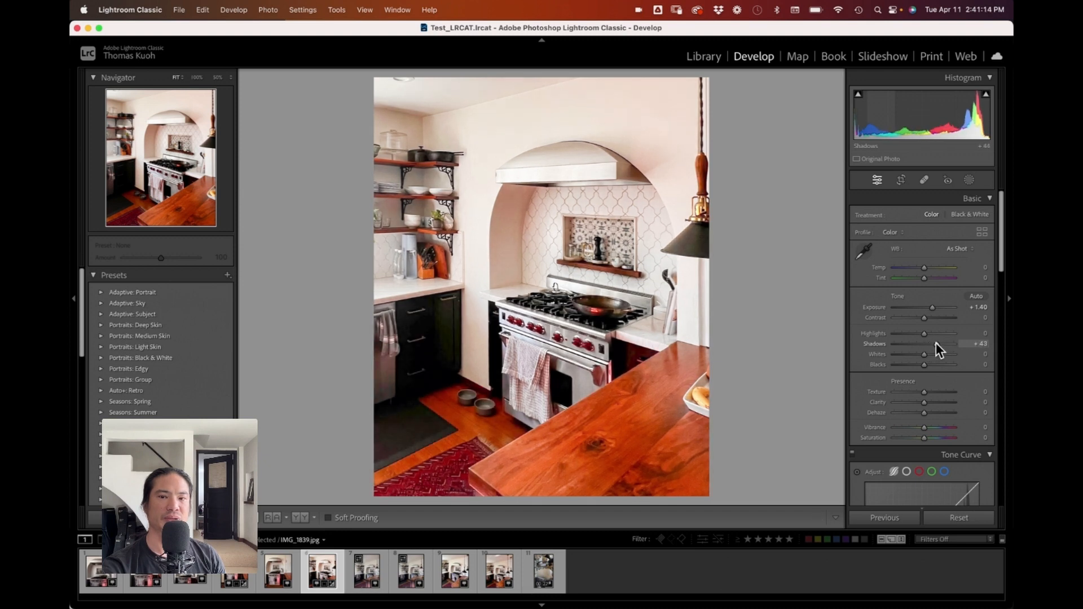
Step: Lower the vibrance to -25 and saturation to -6, and set the white balance tint to -2
{"action": "left_click", "coordinate": [442, 343]}
{"action": "left_click", "coordinate": [481, 327]}
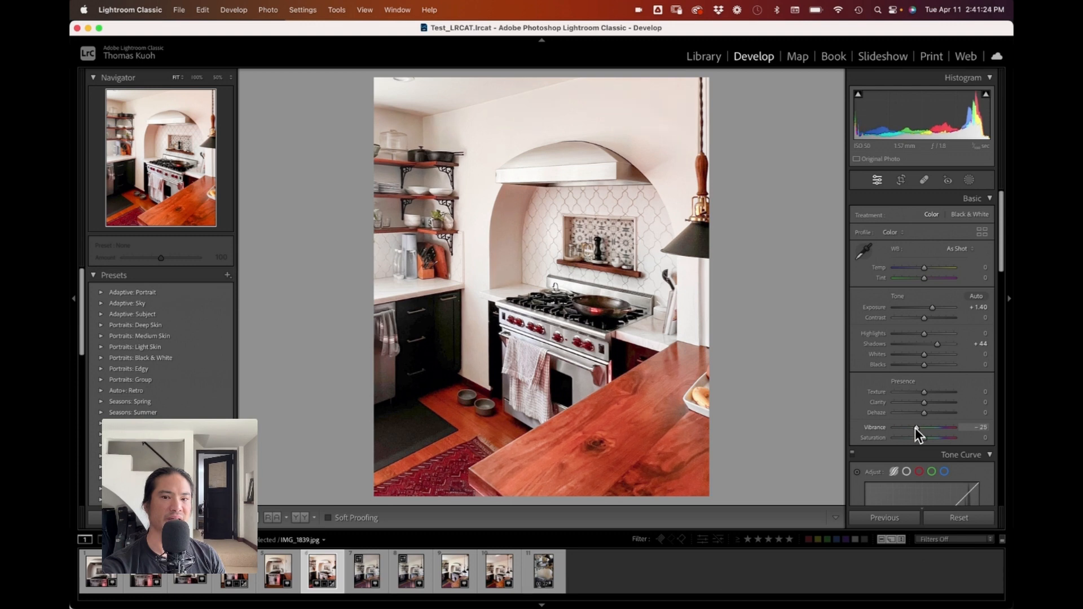
{"action": "left_click_drag", "start_coordinate": [922, 438], "coordinate": [922, 438]}
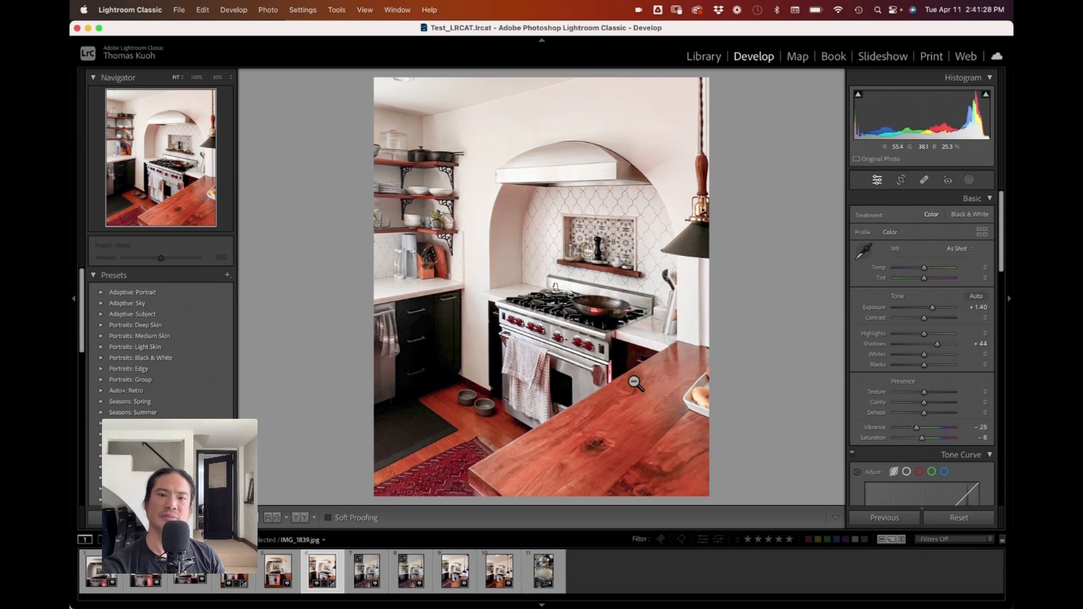
{"action": "left_click", "coordinate": [976, 279]}
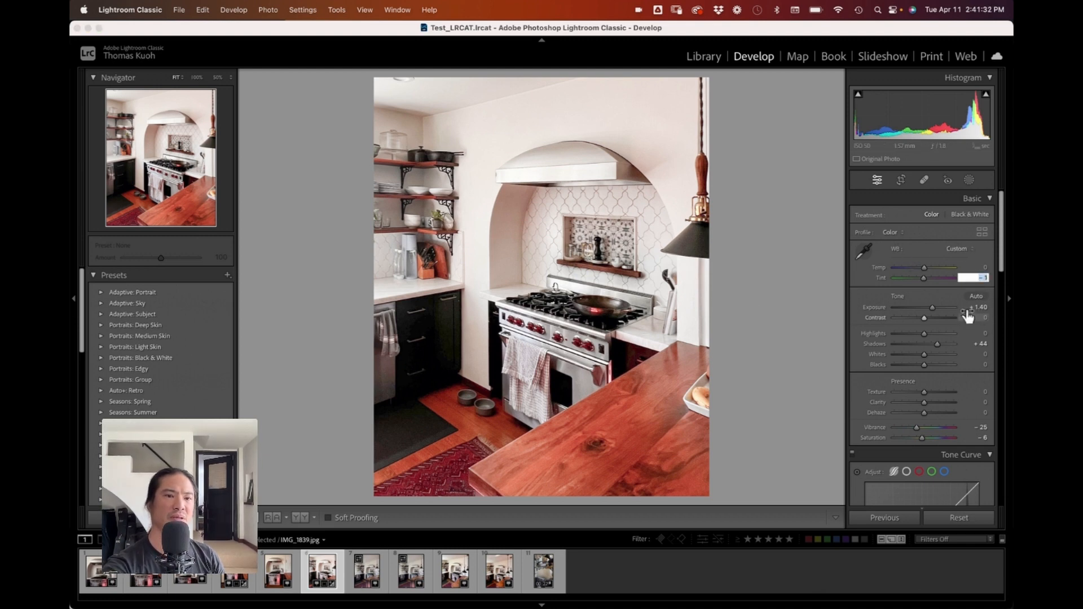
{"action": "key", "text": "Up"}
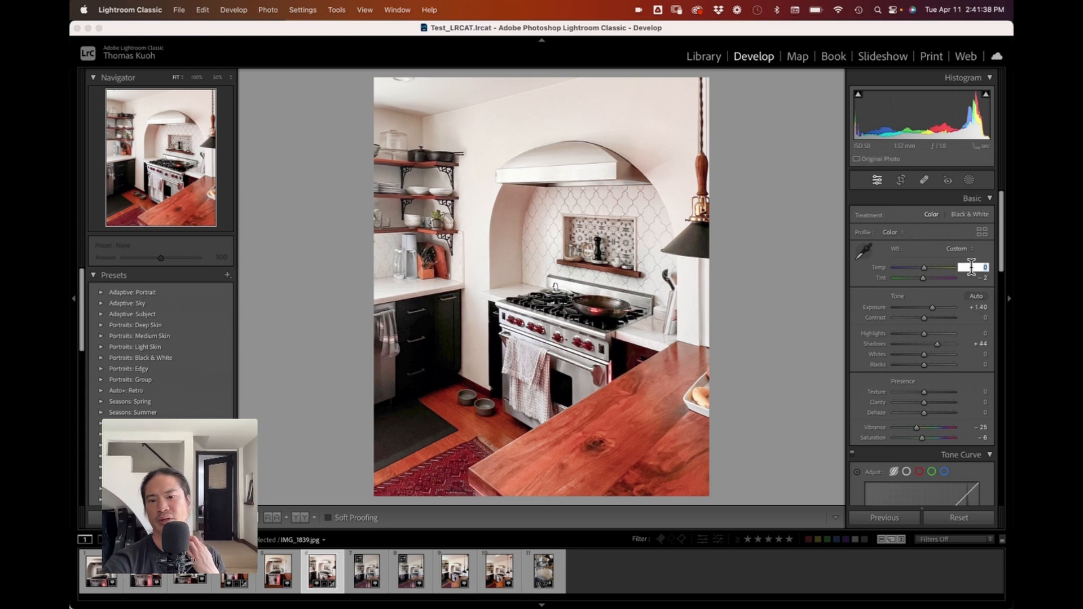
Step: Open IMG_1840.DNG and straighten it with Guided Upright using vertical guides on the right cabinet edge and left window frame
{"action": "left_click", "coordinate": [368, 575]}
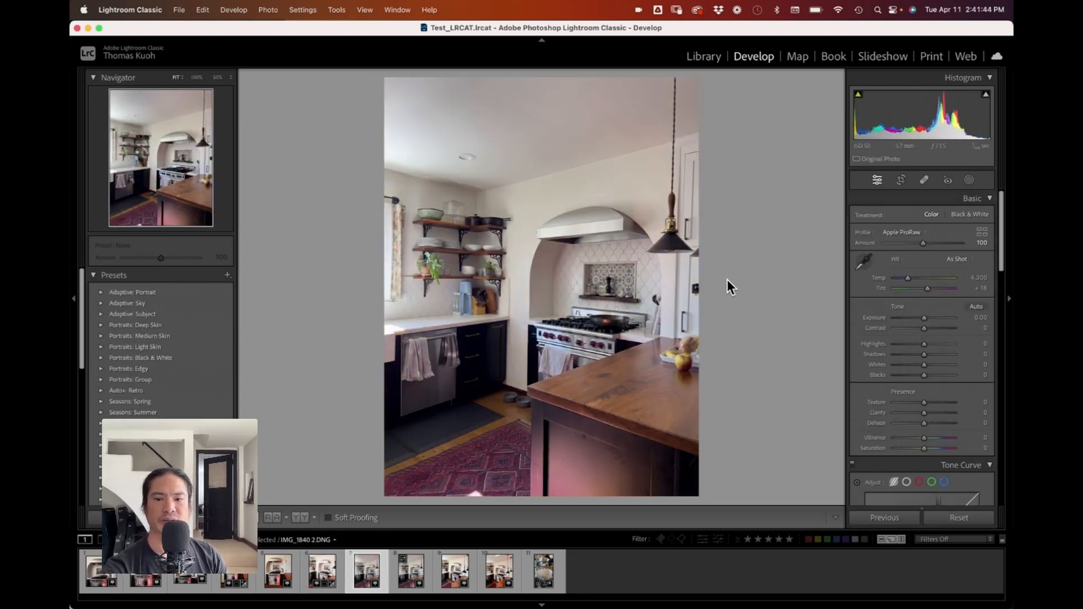
{"action": "left_click", "coordinate": [404, 577]}
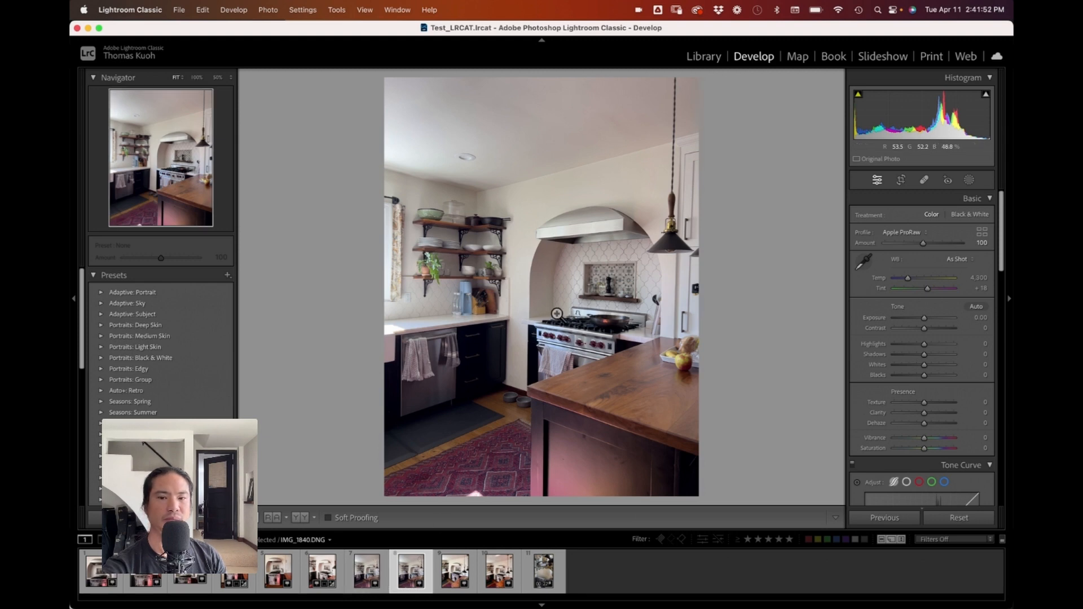
{"action": "scroll", "coordinate": [876, 401], "scroll_direction": "down", "scroll_amount": 15}
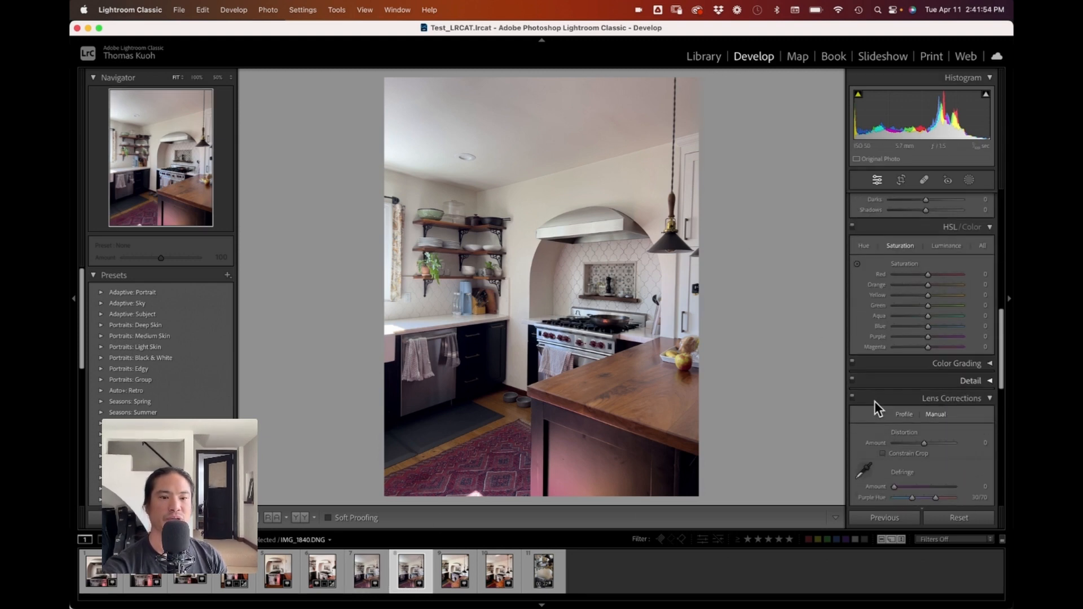
{"action": "left_click", "coordinate": [863, 257]}
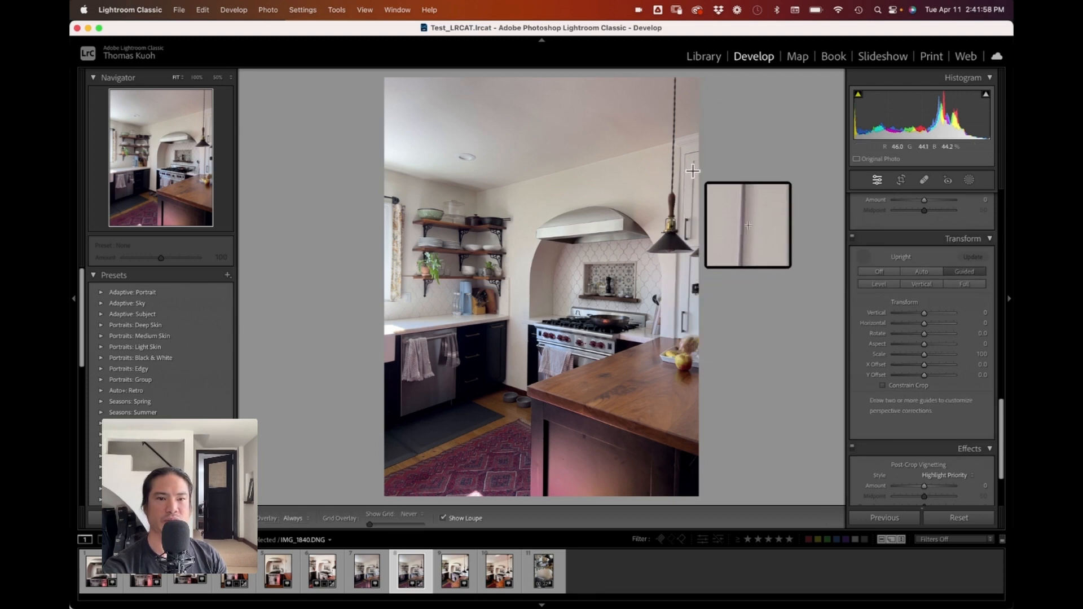
{"action": "left_click_drag", "start_coordinate": [692, 171], "coordinate": [687, 324]}
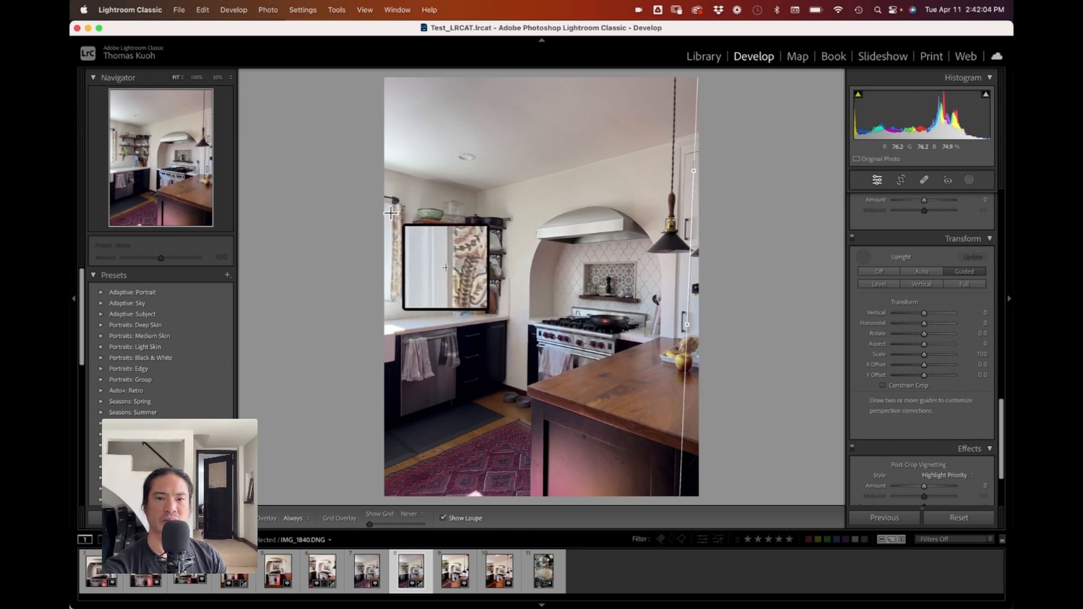
{"action": "left_click_drag", "start_coordinate": [390, 213], "coordinate": [391, 377]}
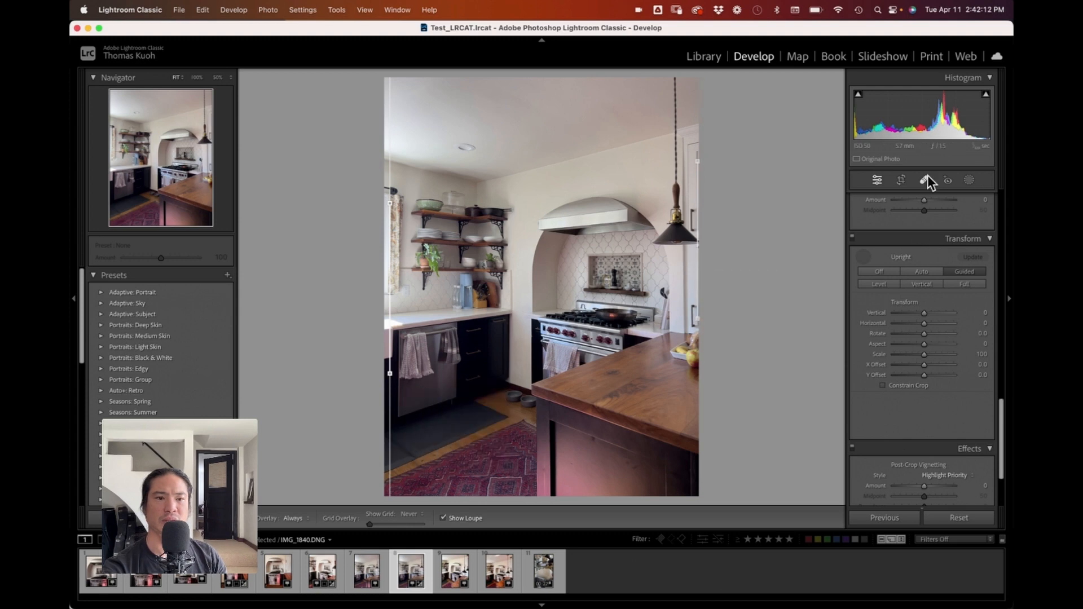
Step: Crop the photo, pulling in the top and bottom-right corners and repositioning the frame, then apply it
{"action": "left_click", "coordinate": [899, 180]}
{"action": "left_click_drag", "start_coordinate": [399, 85], "coordinate": [402, 119]}
{"action": "left_click_drag", "start_coordinate": [660, 464], "coordinate": [658, 441]}
{"action": "left_click_drag", "start_coordinate": [631, 387], "coordinate": [609, 358]}
{"action": "key", "text": "Return"}
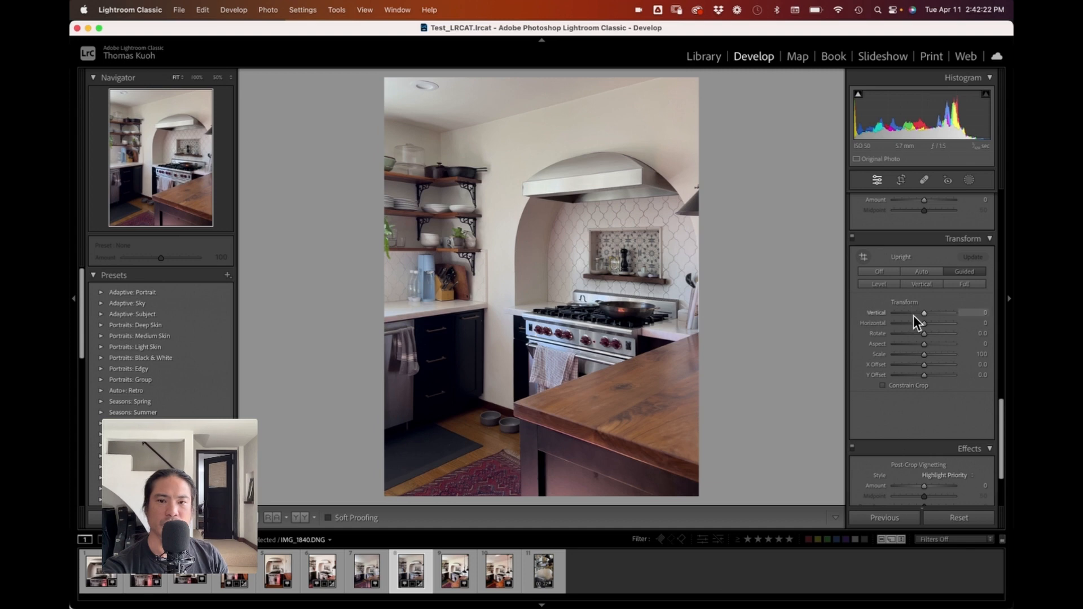
Step: Adjust the tone and presence: highlights -47, shadows +8, whites -5, clarity +13 and dehaze +12
{"action": "scroll", "coordinate": [913, 310], "scroll_direction": "up", "scroll_amount": 10}
{"action": "scroll", "coordinate": [928, 298], "scroll_direction": "up", "scroll_amount": 5}
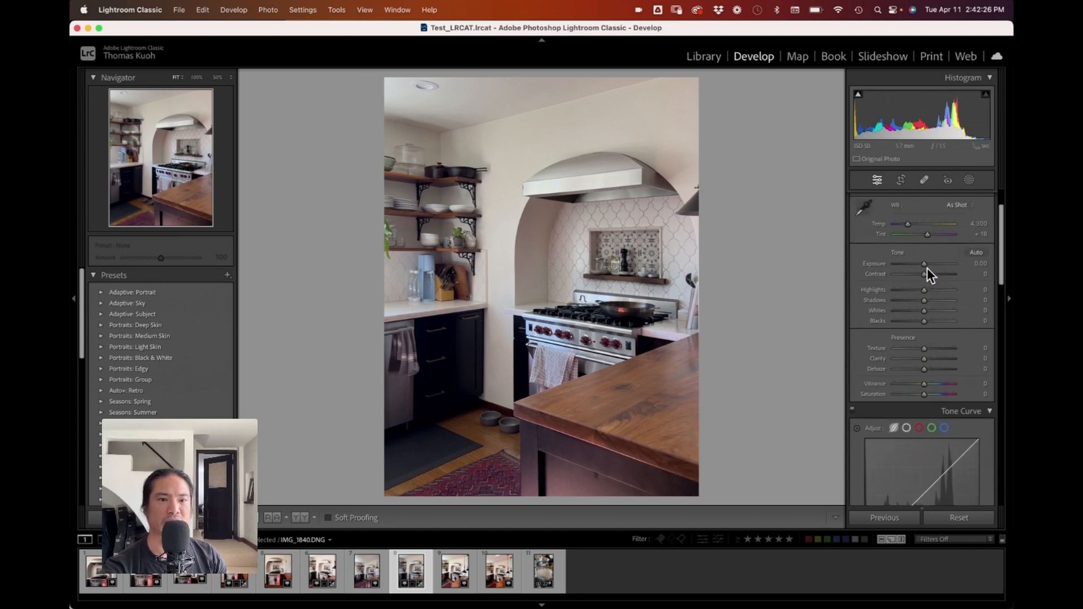
{"action": "left_click_drag", "start_coordinate": [923, 265], "coordinate": [929, 289]}
{"action": "scroll", "coordinate": [902, 338], "scroll_direction": "down", "scroll_amount": 3}
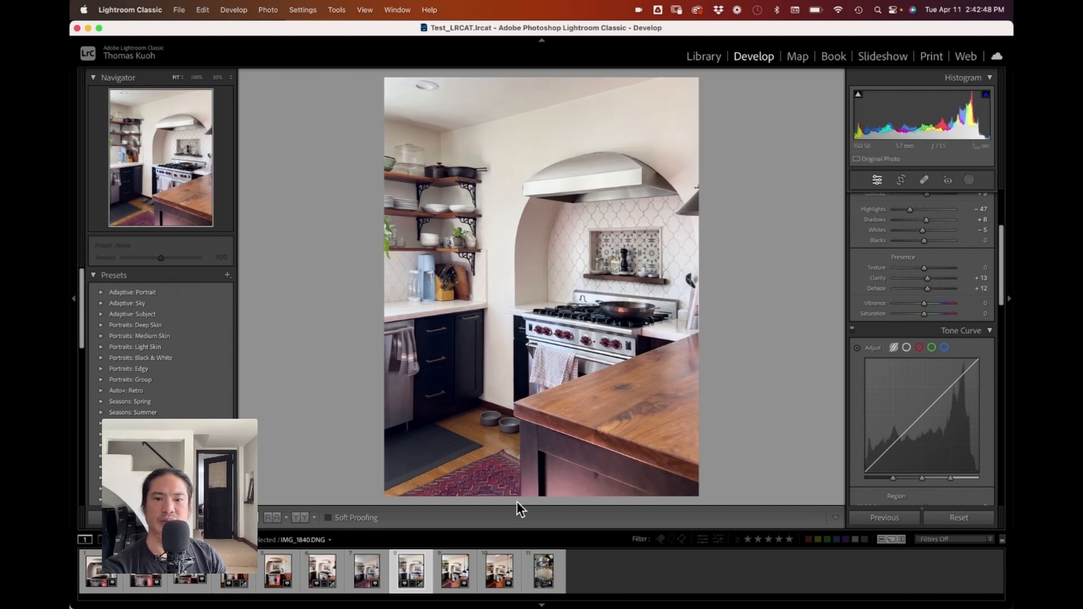
Step: Compare the edited kitchen photos against their originals by switching between them in the filmstrip
{"action": "left_click", "coordinate": [368, 578]}
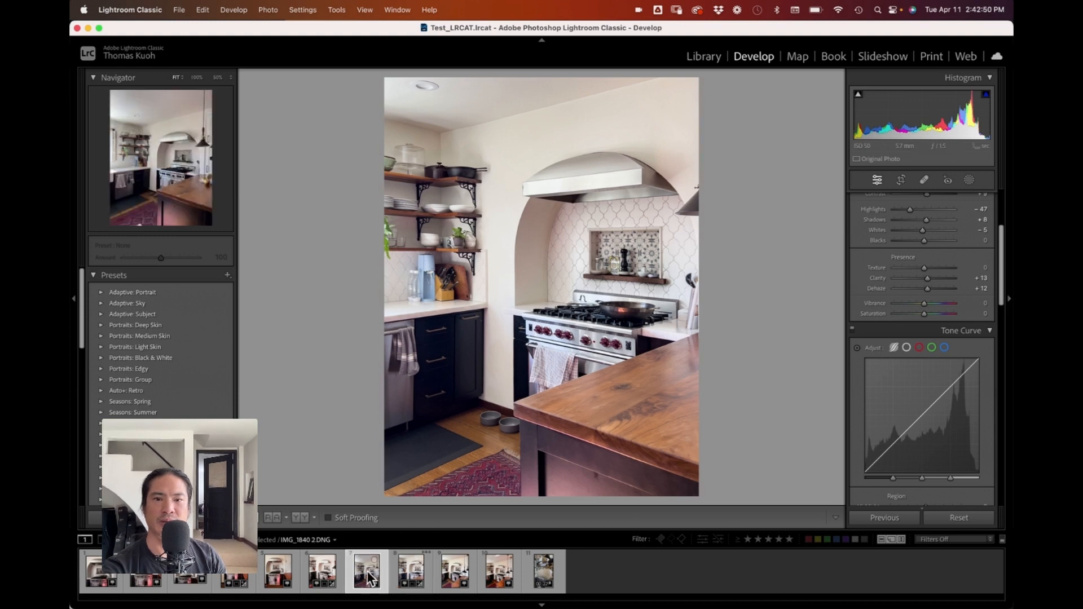
{"action": "left_click", "coordinate": [331, 575]}
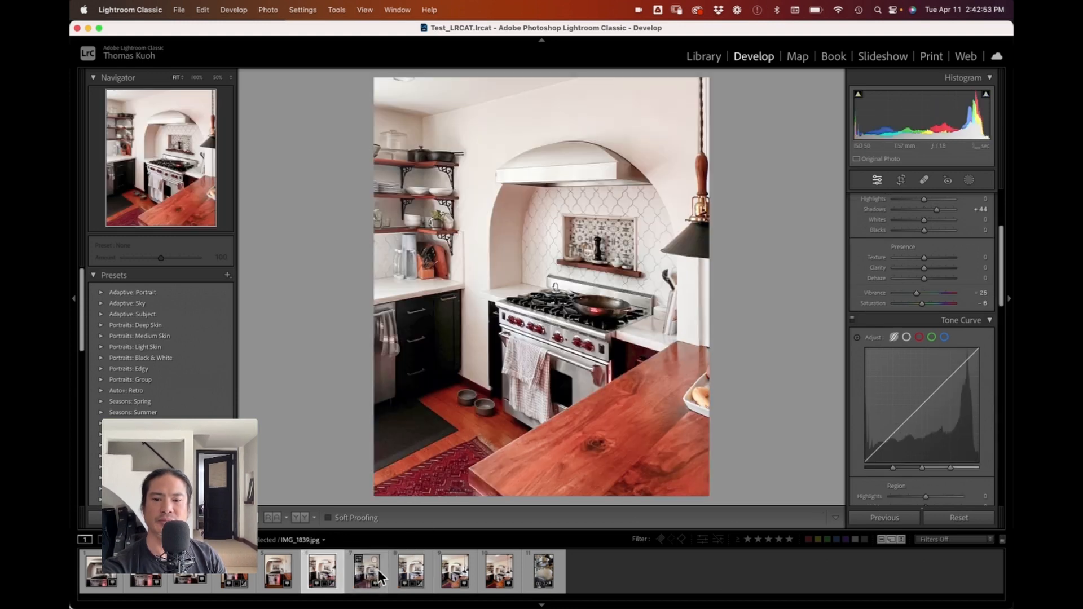
{"action": "left_click", "coordinate": [412, 575]}
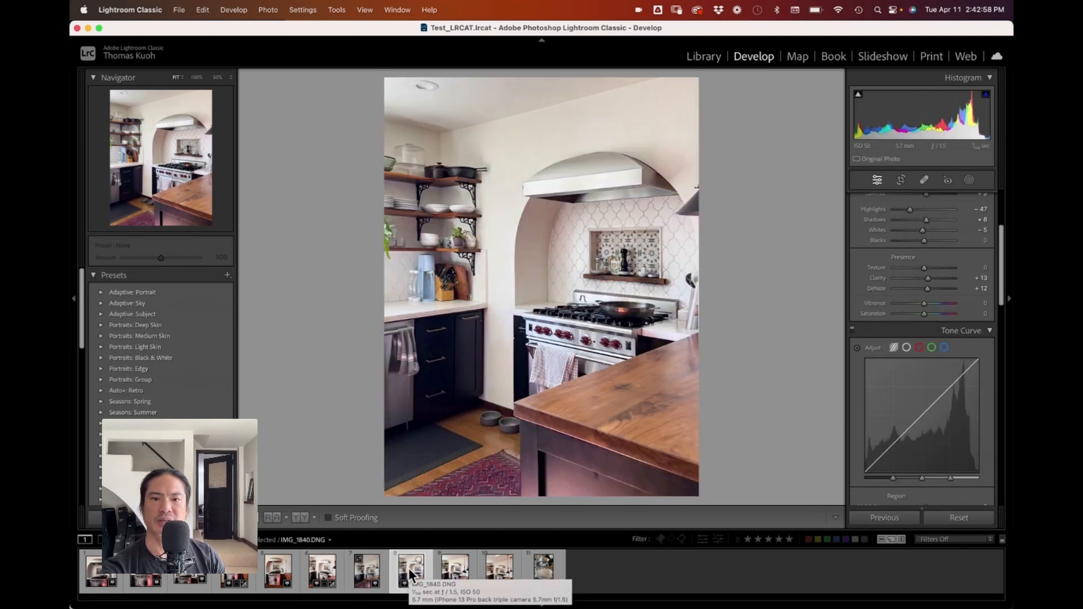
{"action": "left_click", "coordinate": [329, 575]}
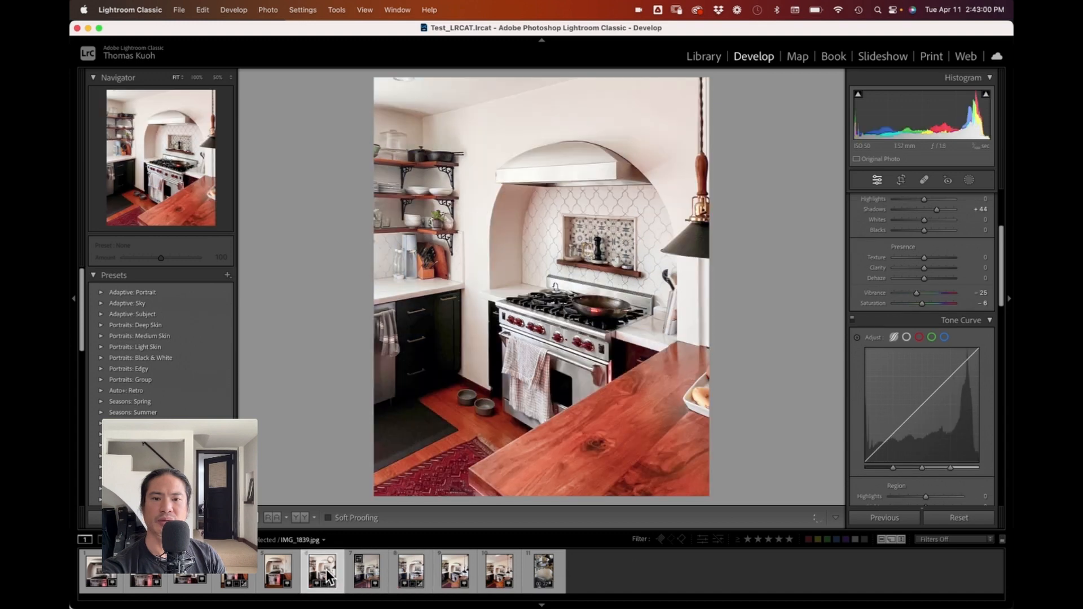
{"action": "left_click", "coordinate": [403, 570]}
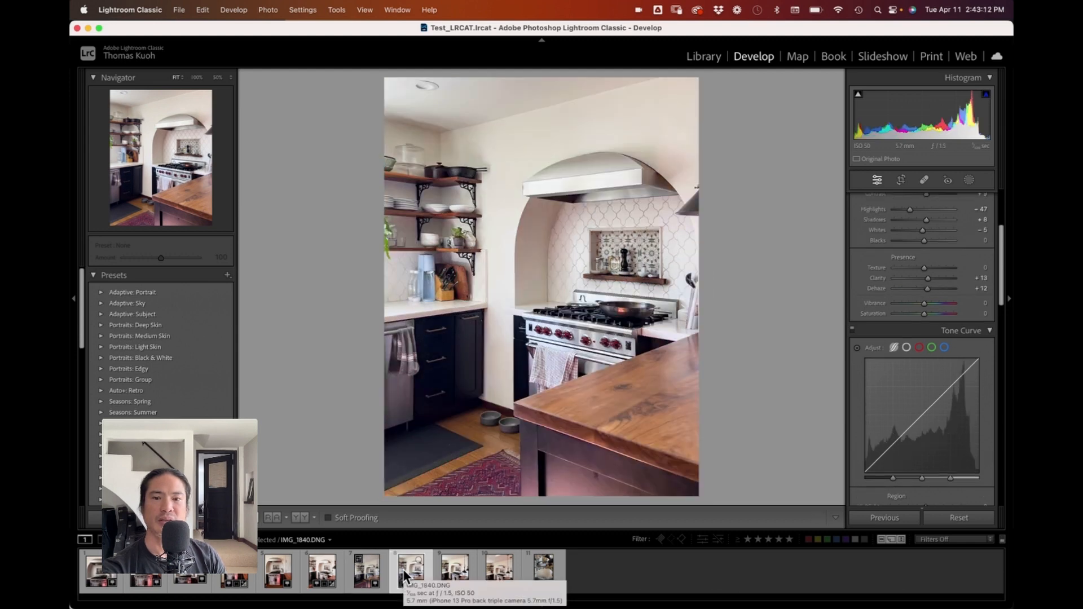